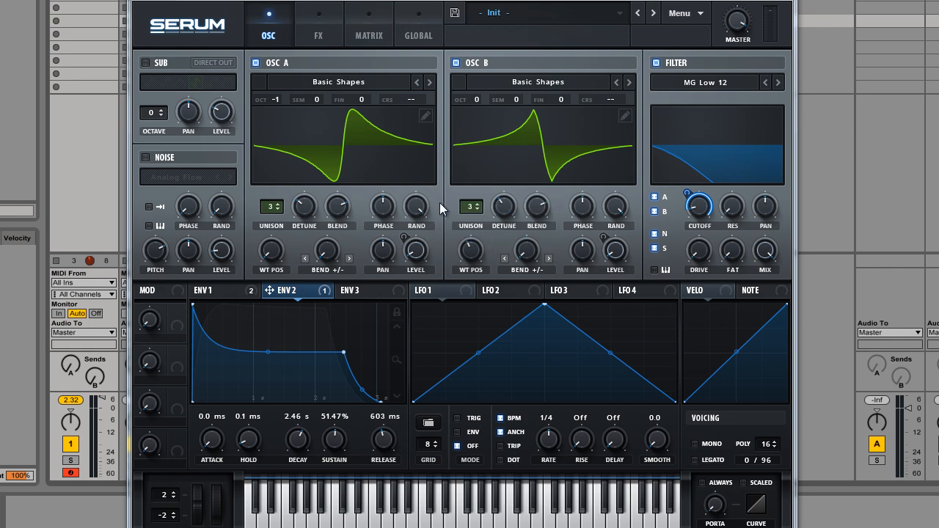
Reset the synth to the Init preset and adjust the master volume
{"action": "left_click", "coordinate": [681, 15]}
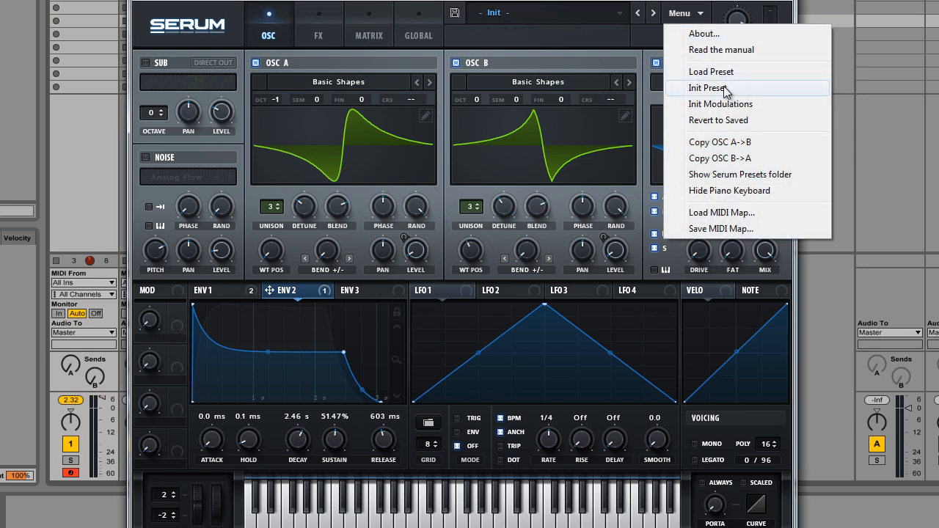
{"action": "left_click", "coordinate": [724, 88]}
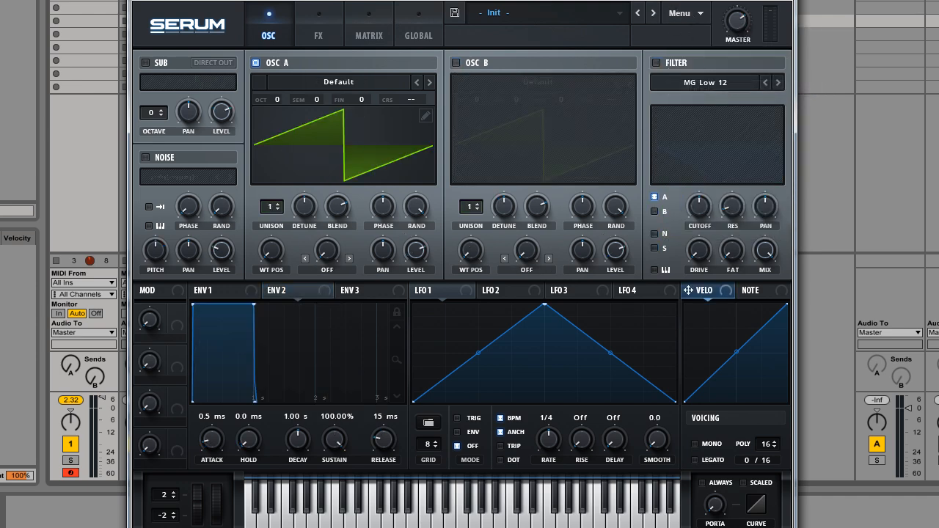
{"action": "left_click_drag", "start_coordinate": [739, 24], "coordinate": [668, 1]}
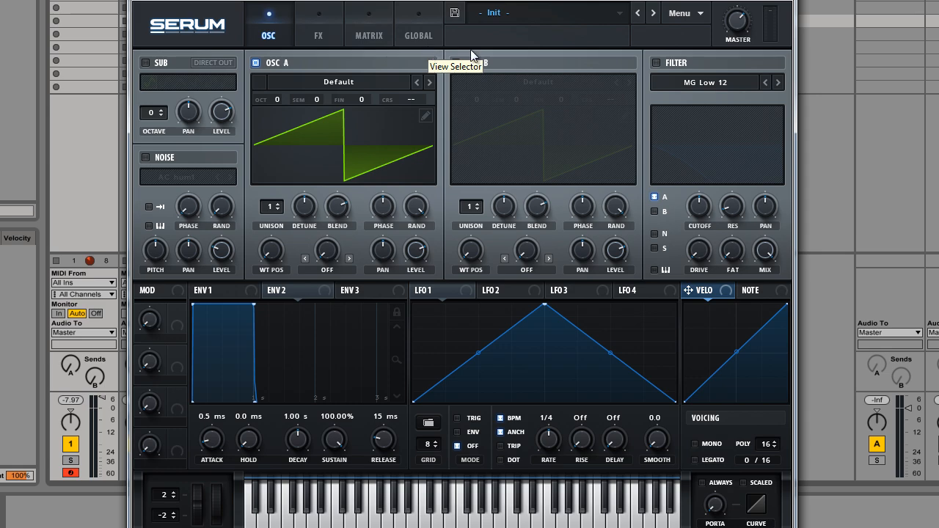
Load the AlienSpectral [SN] wavetable from the Spectral category into oscillator A
{"action": "left_click", "coordinate": [354, 83]}
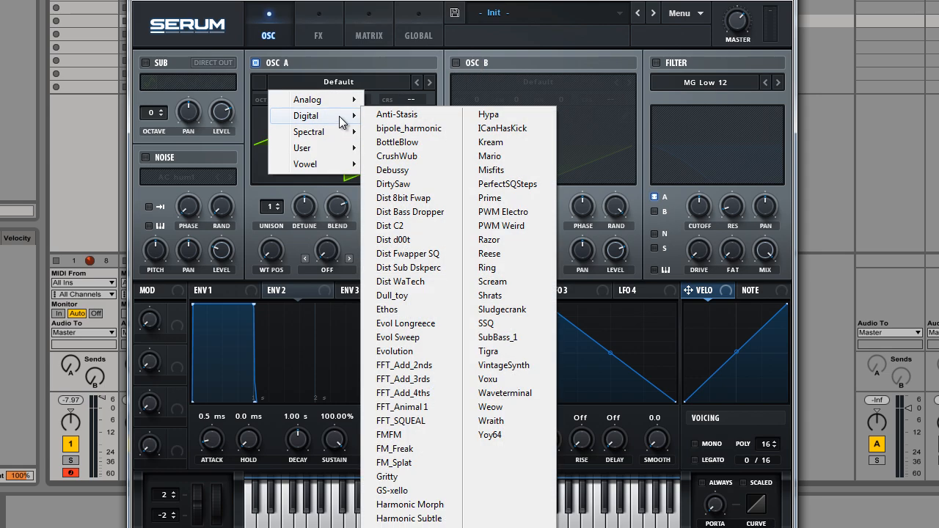
{"action": "mouse_move", "coordinate": [339, 134]}
{"action": "left_click", "coordinate": [391, 132]}
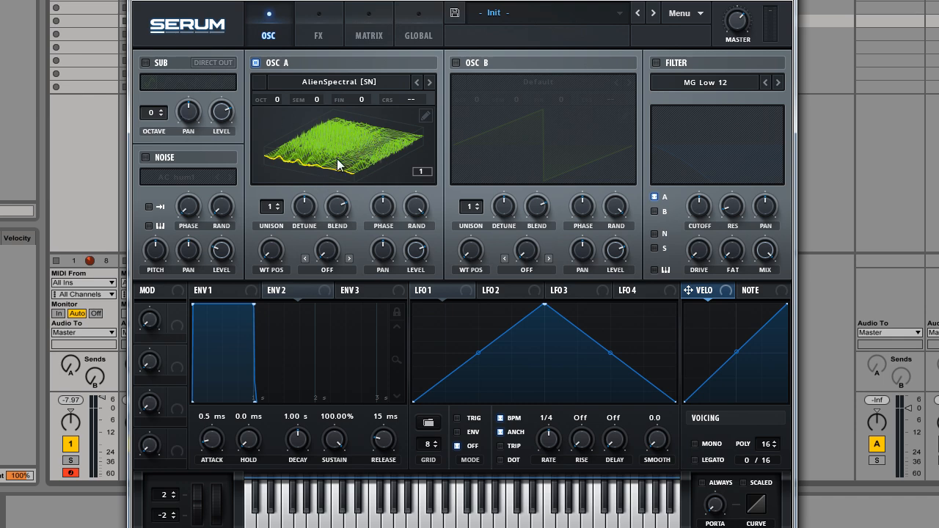
Load the Basic Shapes wavetable from the Analog category into oscillator A and show it as a flat 2D waveform
{"action": "left_click", "coordinate": [346, 81]}
{"action": "mouse_move", "coordinate": [331, 103]}
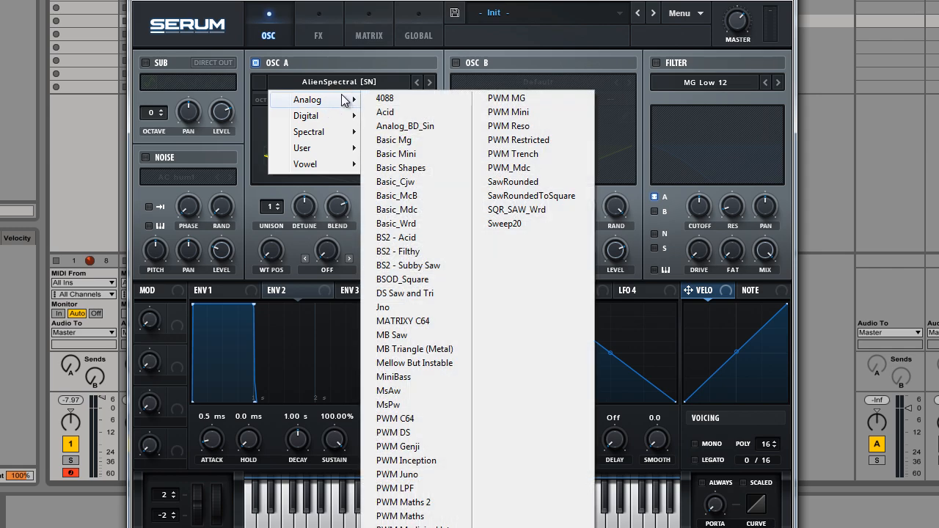
{"action": "left_click", "coordinate": [402, 170]}
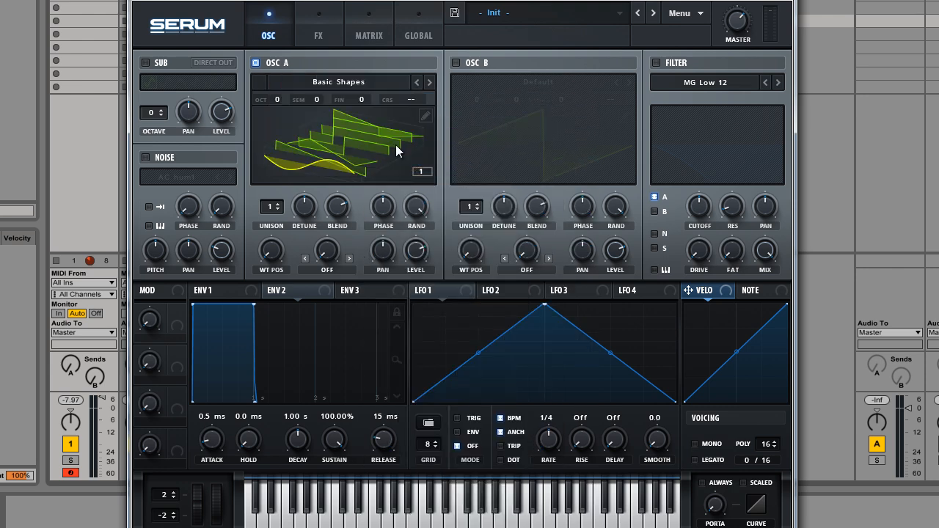
{"action": "left_click", "coordinate": [376, 145]}
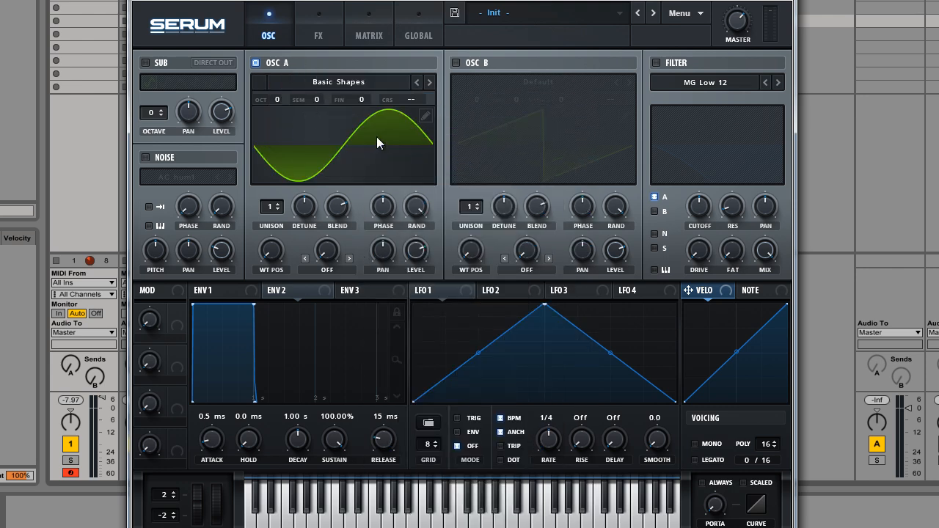
Set oscillator A's warp mode to Bend +/- with the amount near the centre, and lower the master volume
{"action": "left_click", "coordinate": [327, 270]}
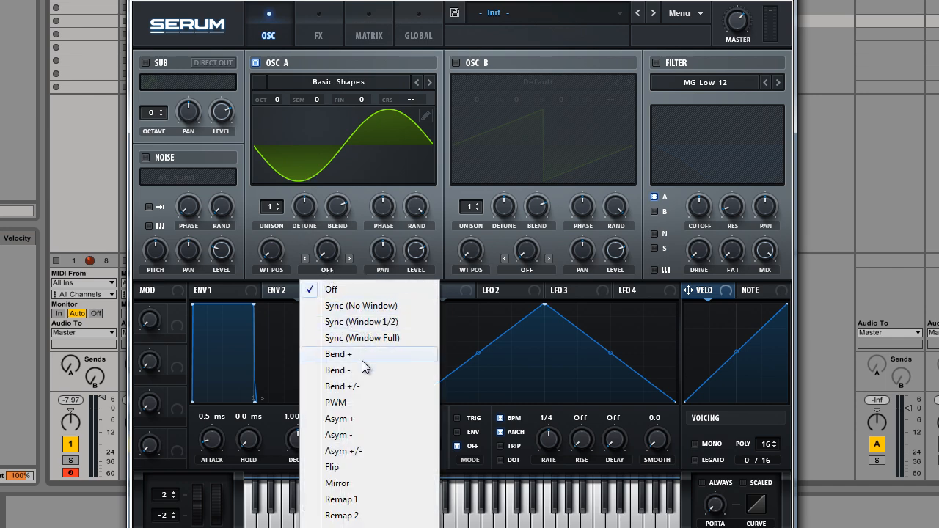
{"action": "left_click", "coordinate": [352, 386]}
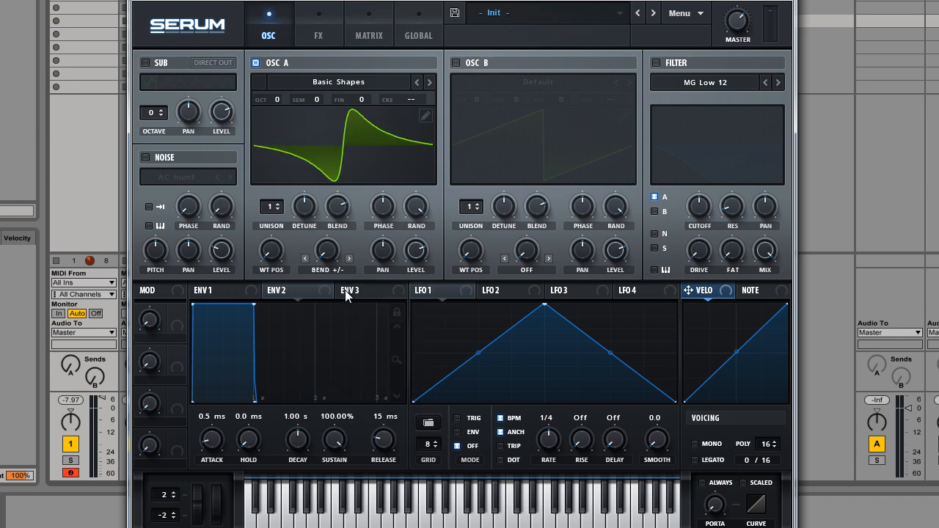
{"action": "left_click_drag", "start_coordinate": [329, 259], "coordinate": [324, 161]}
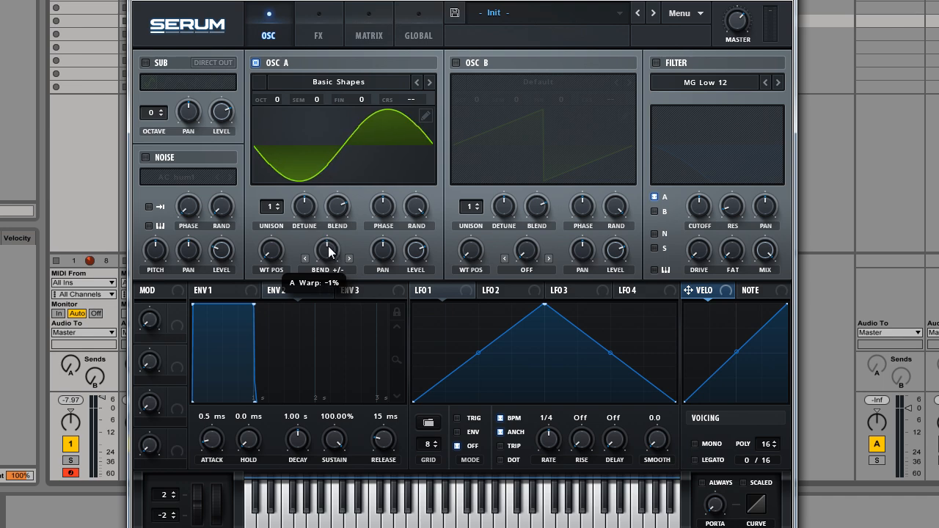
{"action": "mouse_move", "coordinate": [329, 248]}
{"action": "left_mouse_down"}
{"action": "mouse_move", "coordinate": [320, 331]}
{"action": "mouse_move", "coordinate": [334, 159]}
{"action": "mouse_move", "coordinate": [334, 251]}
{"action": "left_mouse_up"}
{"action": "left_click_drag", "start_coordinate": [736, 22], "coordinate": [730, 68]}
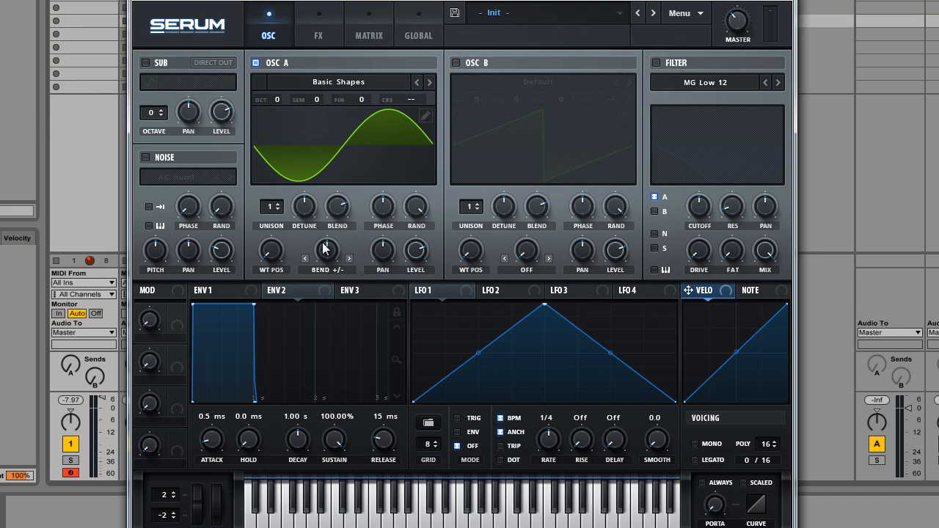
Sweep oscillator A's bend amount down to its minimum and back to the centre while auditioning the sound
{"action": "left_click_drag", "start_coordinate": [323, 242], "coordinate": [325, 283]}
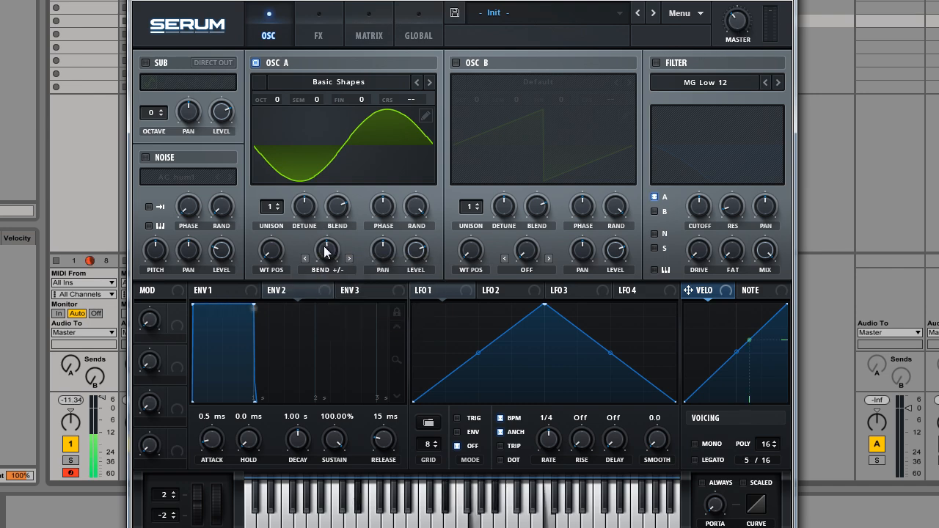
{"action": "left_click_drag", "start_coordinate": [327, 251], "coordinate": [329, 363]}
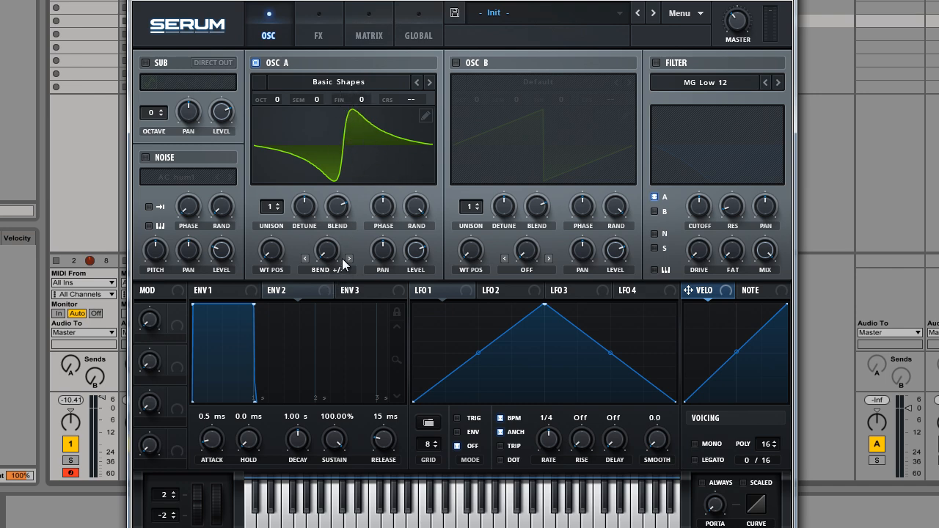
{"action": "left_click_drag", "start_coordinate": [327, 255], "coordinate": [350, 127]}
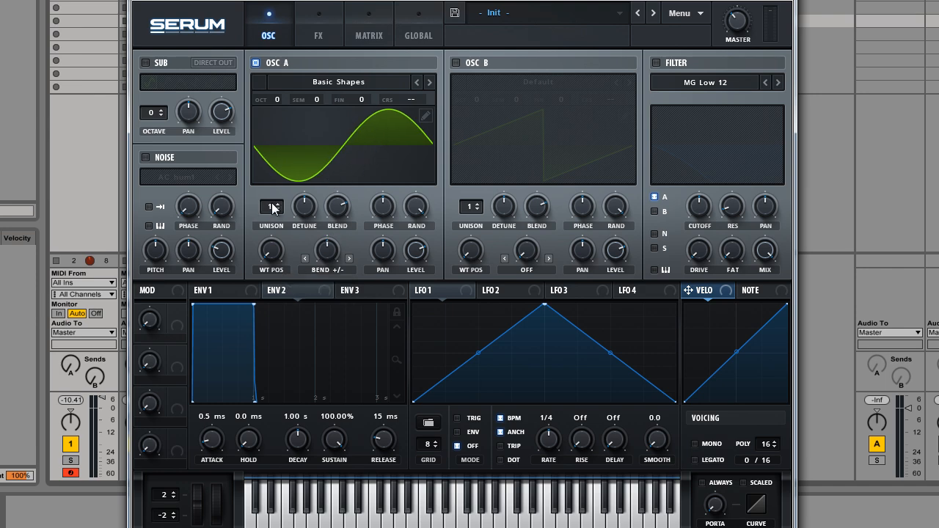
Give oscillator A 3 unison voices with reduced detune at octave -1, and turn its bend amount fully down
{"action": "left_click_drag", "start_coordinate": [271, 211], "coordinate": [273, 181]}
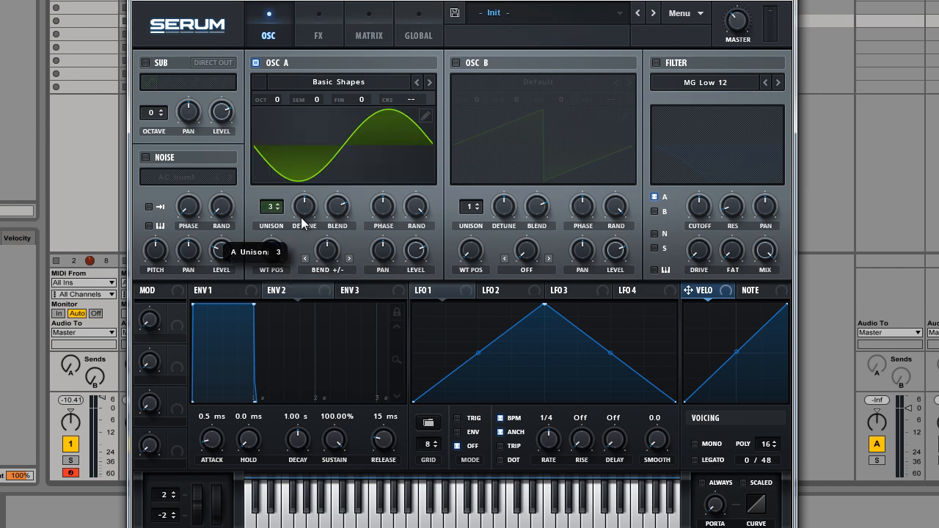
{"action": "mouse_move", "coordinate": [298, 213]}
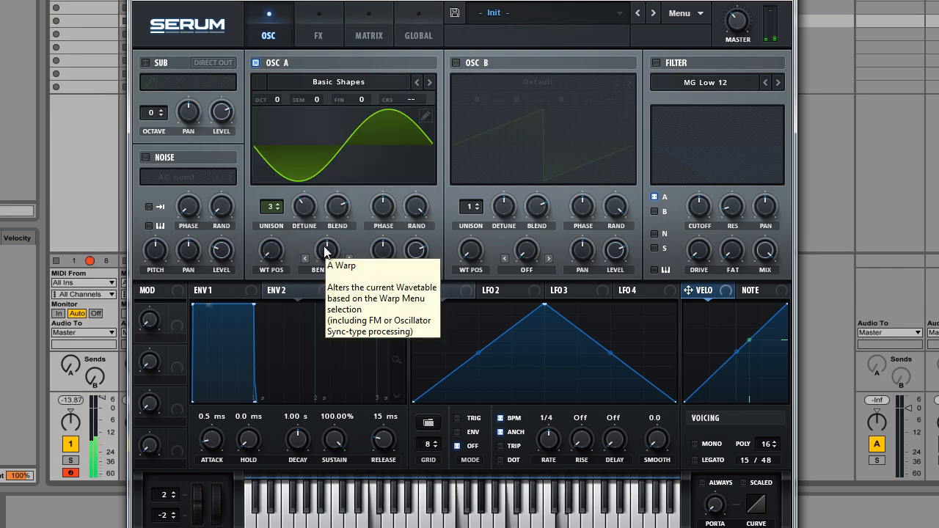
{"action": "left_click_drag", "start_coordinate": [324, 249], "coordinate": [324, 298]}
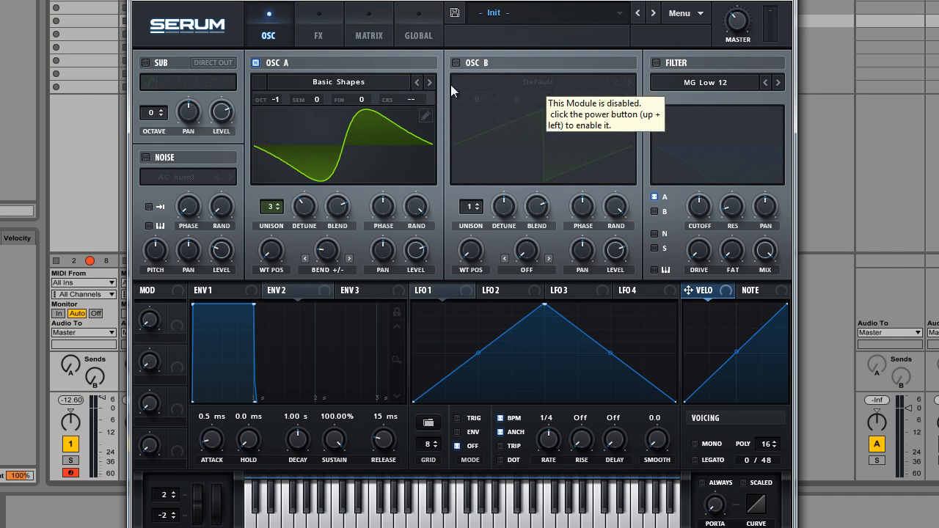
{"action": "left_click_drag", "start_coordinate": [325, 254], "coordinate": [328, 301]}
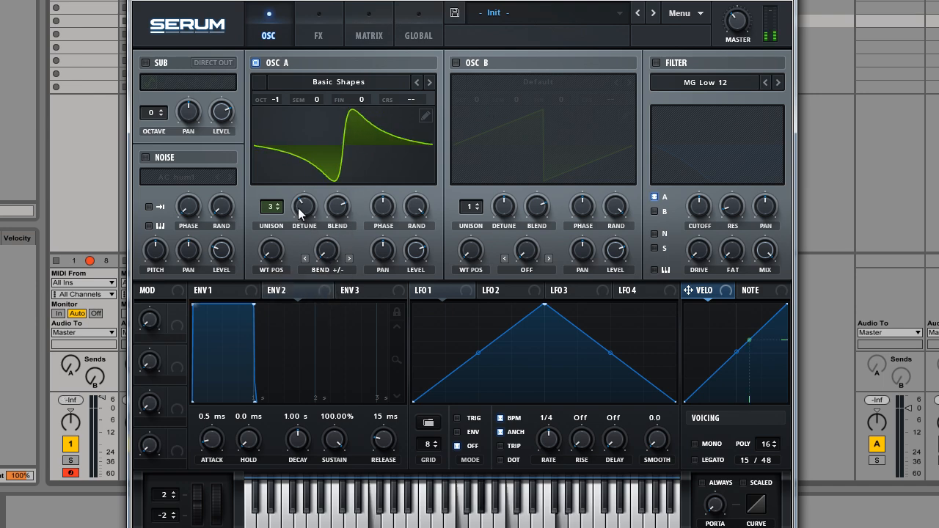
{"action": "left_click_drag", "start_coordinate": [300, 208], "coordinate": [300, 213]}
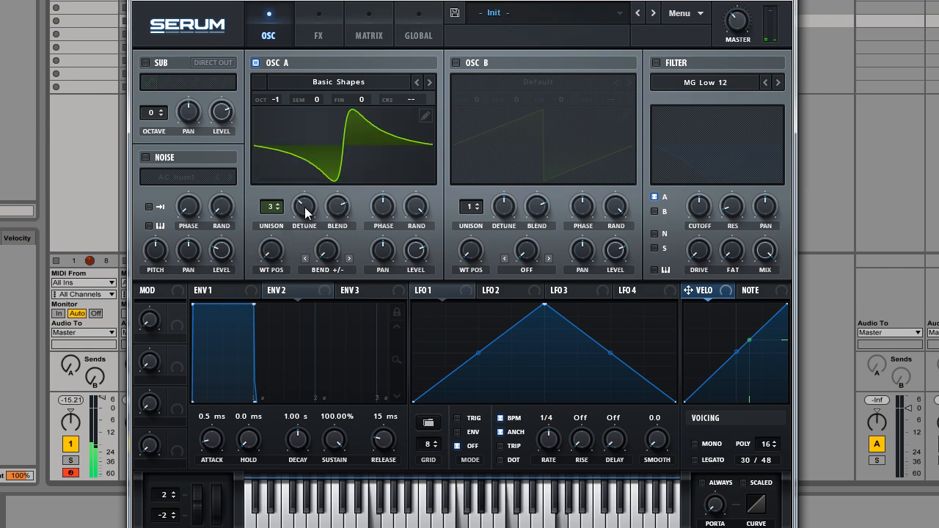
{"action": "left_click", "coordinate": [305, 208]}
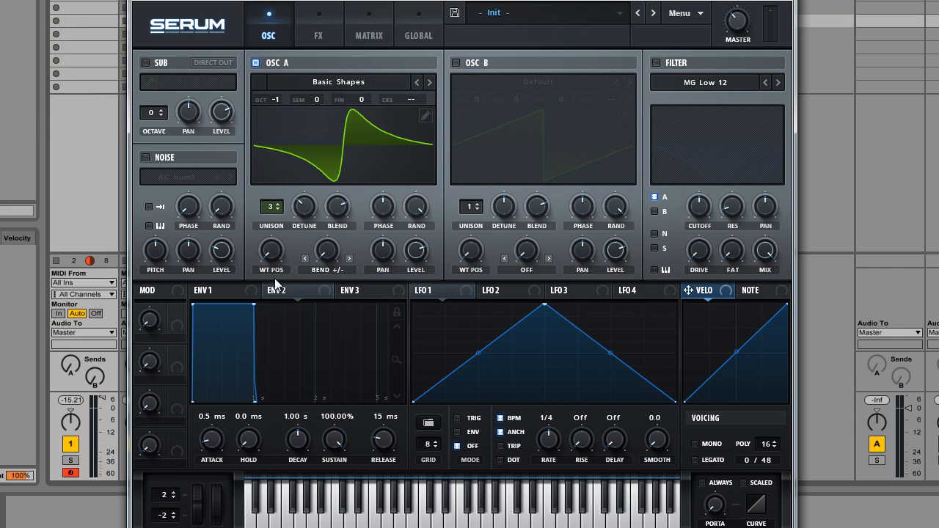
Enable oscillator B and load the Basic Shapes wavetable from the Analog category into it
{"action": "left_click", "coordinate": [456, 62]}
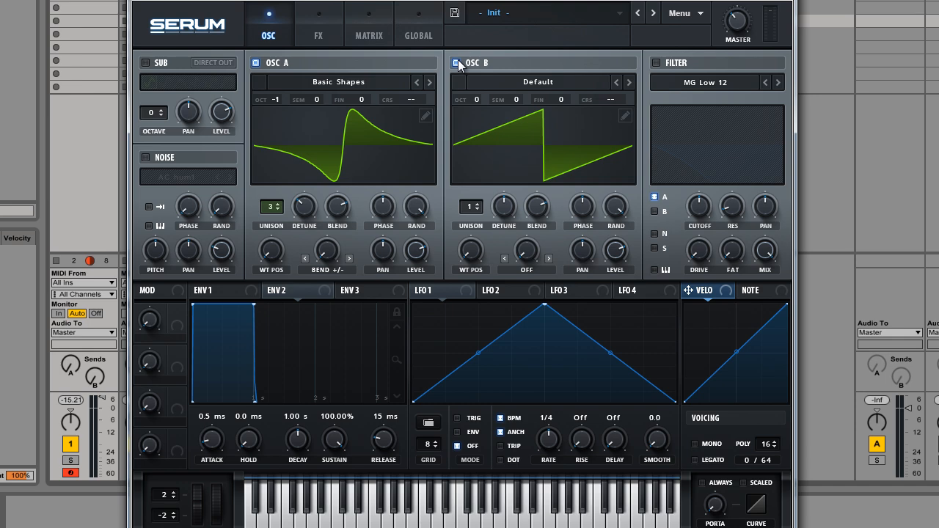
{"action": "left_click", "coordinate": [524, 81]}
{"action": "mouse_move", "coordinate": [525, 99]}
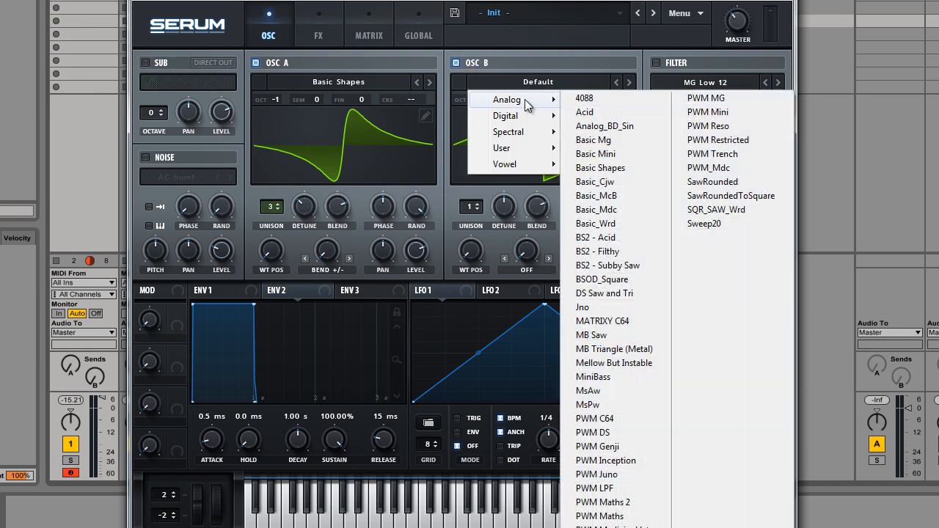
{"action": "left_click", "coordinate": [615, 171]}
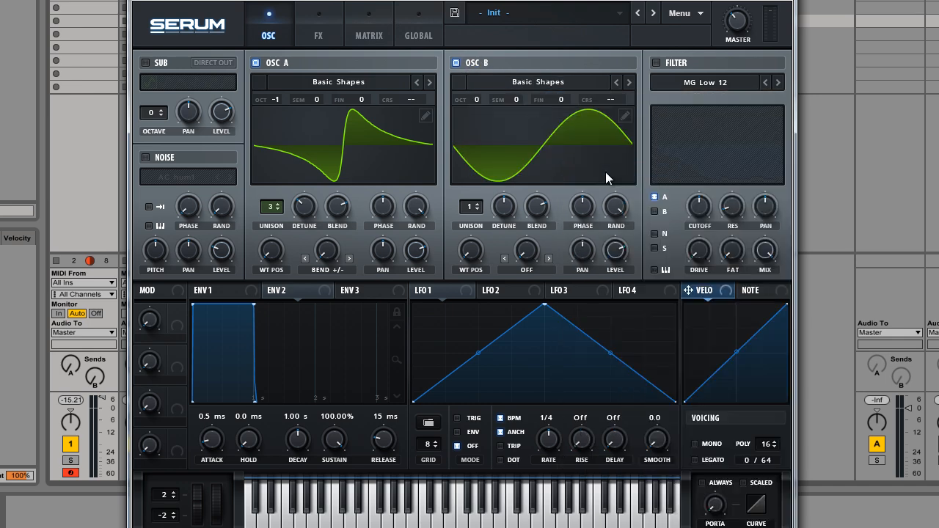
Move oscillator B's wavetable position to the triangle wave, checking it in the 3D view and returning to 2D
{"action": "left_click", "coordinate": [591, 161]}
{"action": "left_click_drag", "start_coordinate": [472, 253], "coordinate": [474, 198]}
{"action": "left_click", "coordinate": [601, 150]}
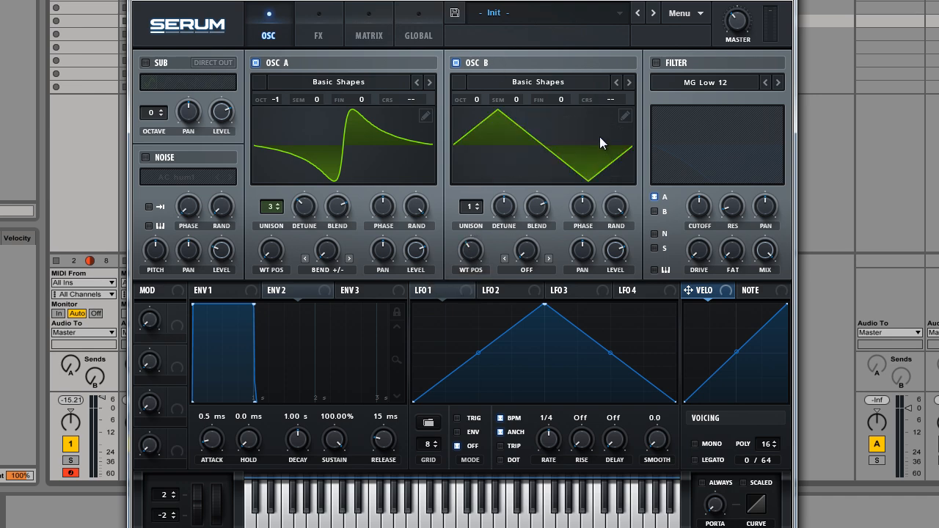
Set oscillator B's warp mode to Bend +/- and turn the bend amount fully down
{"action": "left_click", "coordinate": [527, 270]}
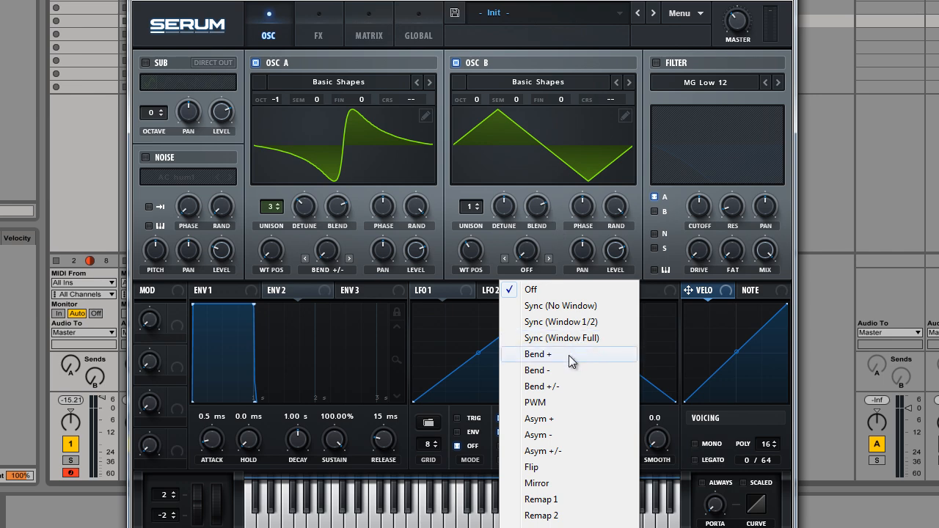
{"action": "left_click", "coordinate": [557, 386]}
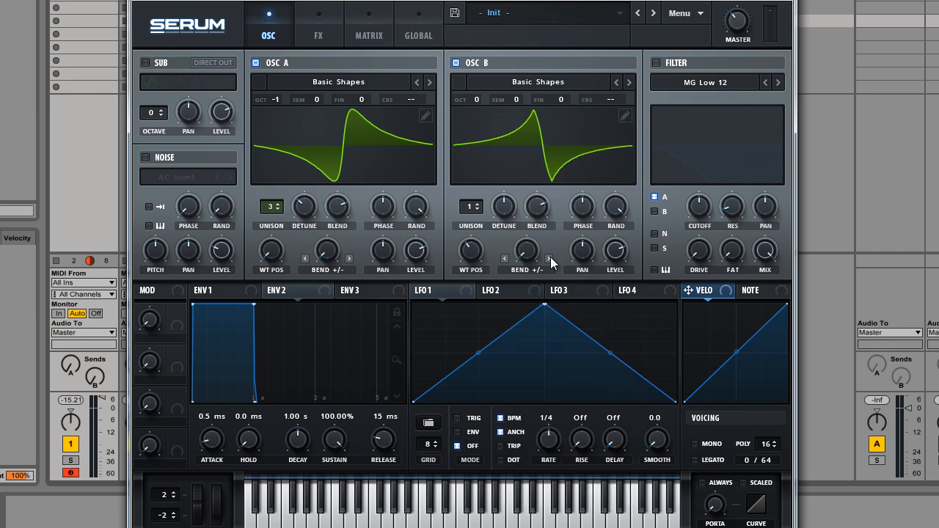
{"action": "left_click_drag", "start_coordinate": [526, 253], "coordinate": [523, 281]}
Give oscillator B 3 unison voices with reduced detune, and raise the master volume
{"action": "left_click_drag", "start_coordinate": [473, 208], "coordinate": [507, 203]}
{"action": "left_click_drag", "start_coordinate": [739, 31], "coordinate": [739, 10]}
Shape Envelope 1 with a 383 ms attack on a rounder curve, a 1.00 s decay and a 245 ms release
{"action": "left_click", "coordinate": [233, 292]}
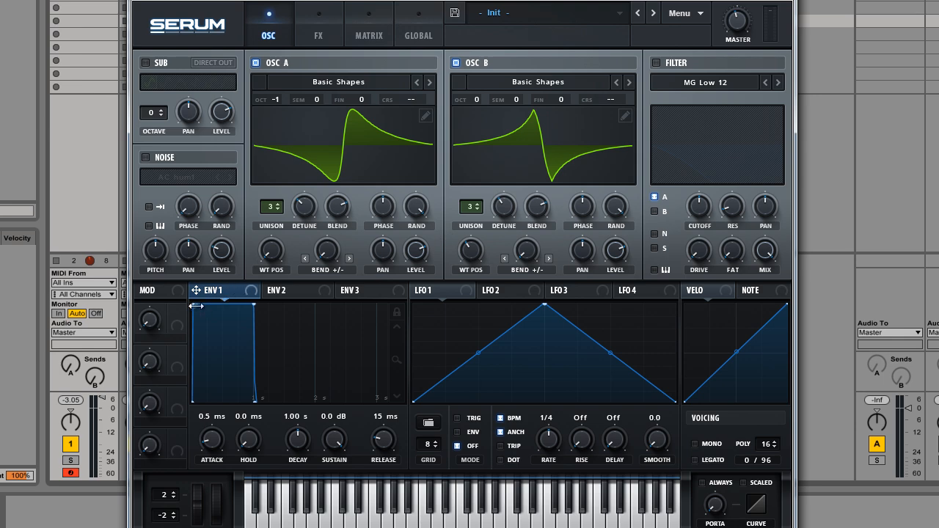
{"action": "left_click_drag", "start_coordinate": [216, 444], "coordinate": [179, 361]}
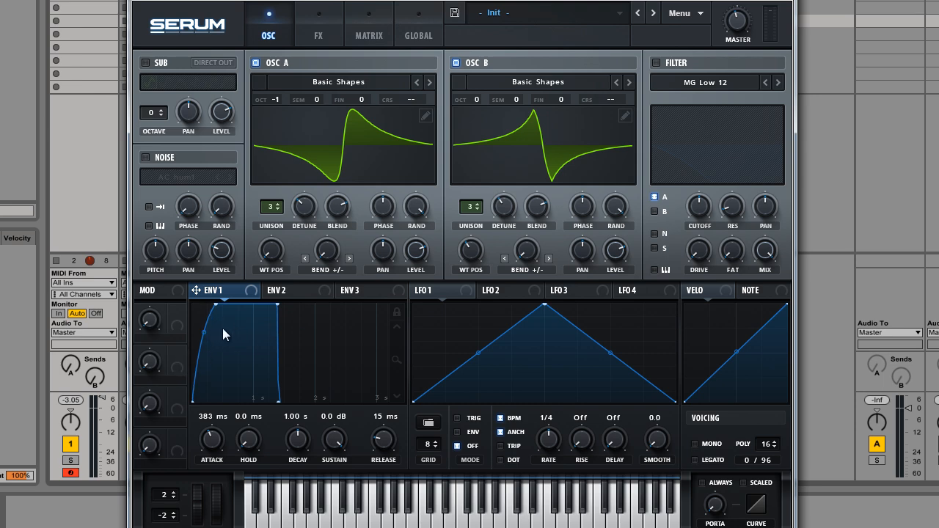
{"action": "left_click_drag", "start_coordinate": [204, 332], "coordinate": [195, 320]}
{"action": "mouse_move", "coordinate": [301, 444]}
{"action": "left_mouse_down"}
{"action": "mouse_move", "coordinate": [382, 441]}
{"action": "mouse_move", "coordinate": [384, 422]}
{"action": "mouse_move", "coordinate": [319, 441]}
{"action": "left_mouse_up"}
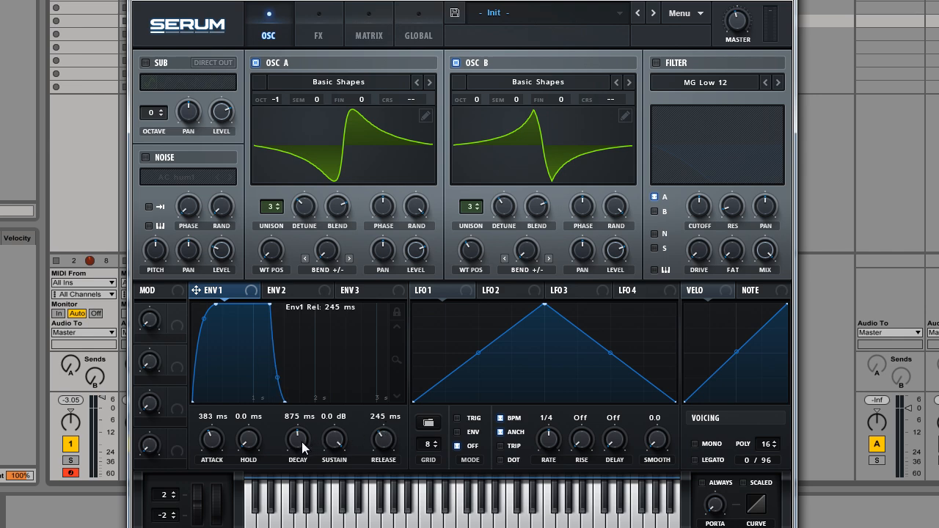
{"action": "double_click", "coordinate": [302, 440]}
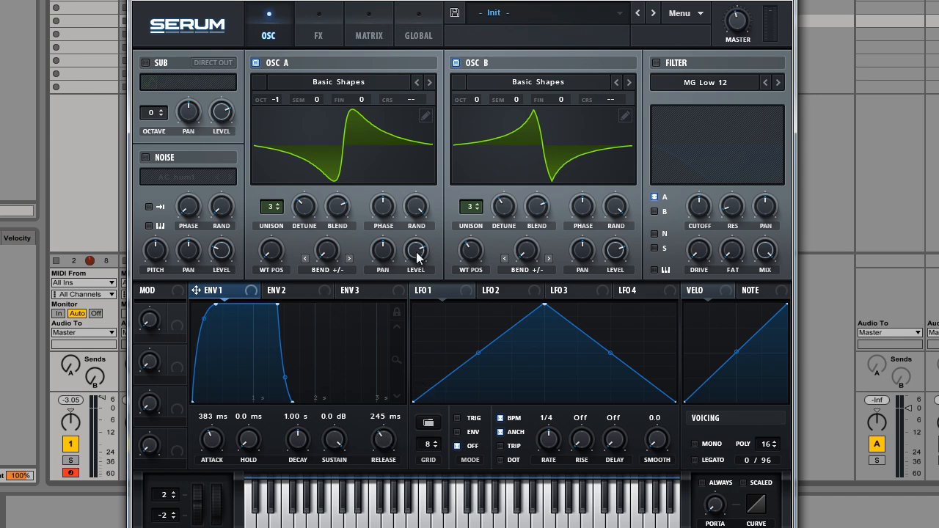
Assign Envelope 1 to the levels of oscillators A and B, and raise the master volume
{"action": "left_click_drag", "start_coordinate": [196, 290], "coordinate": [409, 239]}
{"action": "left_click_drag", "start_coordinate": [196, 290], "coordinate": [616, 253]}
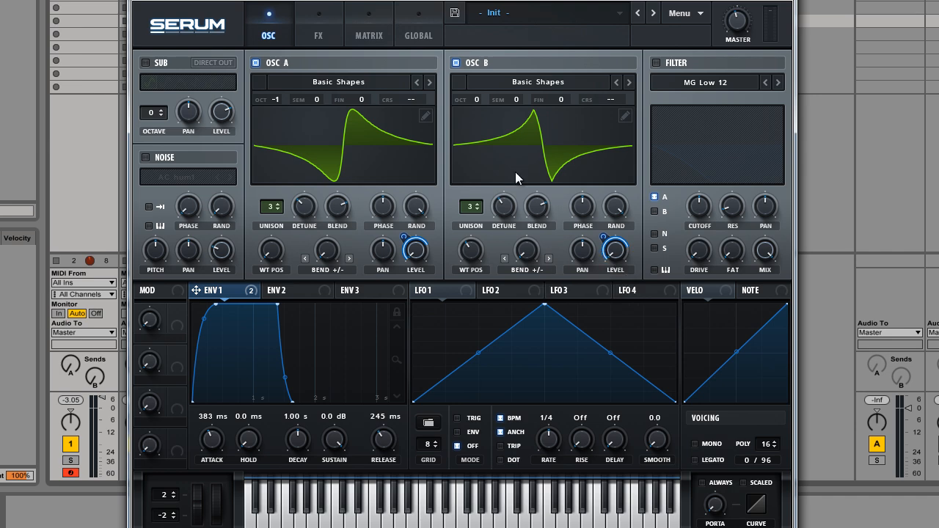
{"action": "left_click_drag", "start_coordinate": [744, 38], "coordinate": [738, 18]}
Enable the MG Low 12 filter for oscillator B as well as A, and lower its cutoff slightly with Envelope 2 selected
{"action": "left_click", "coordinate": [656, 63]}
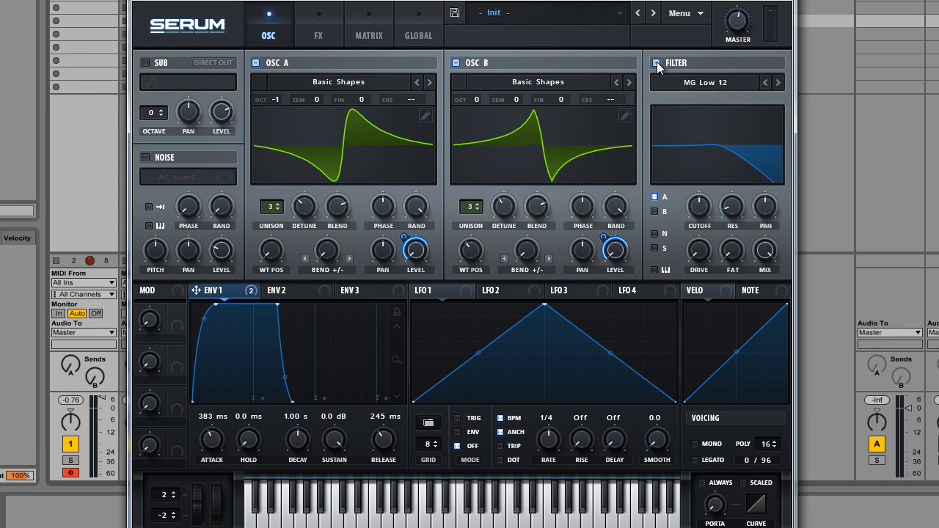
{"action": "left_click", "coordinate": [655, 211]}
{"action": "left_click", "coordinate": [282, 291]}
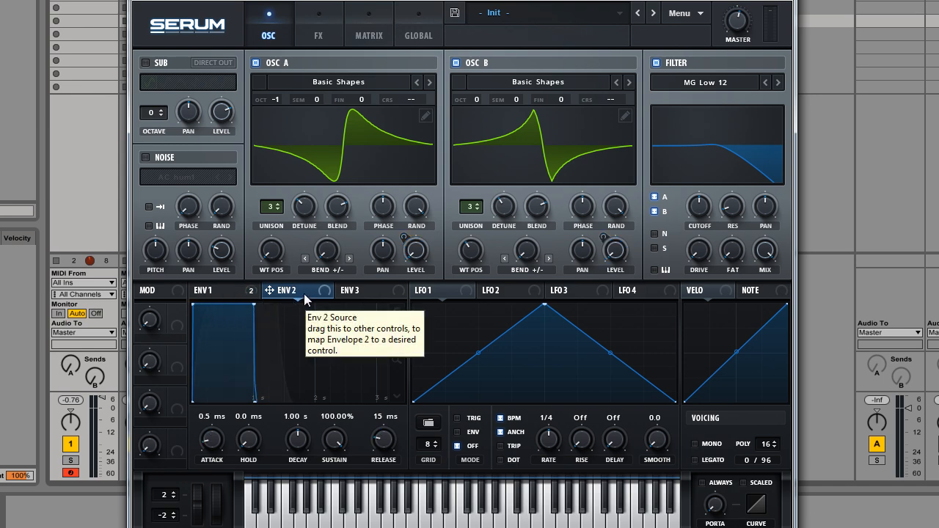
{"action": "mouse_move", "coordinate": [699, 211]}
{"action": "left_mouse_down"}
{"action": "mouse_move", "coordinate": [690, 214]}
{"action": "mouse_move", "coordinate": [701, 210]}
{"action": "mouse_move", "coordinate": [705, 138]}
{"action": "mouse_move", "coordinate": [700, 208]}
{"action": "left_mouse_up"}
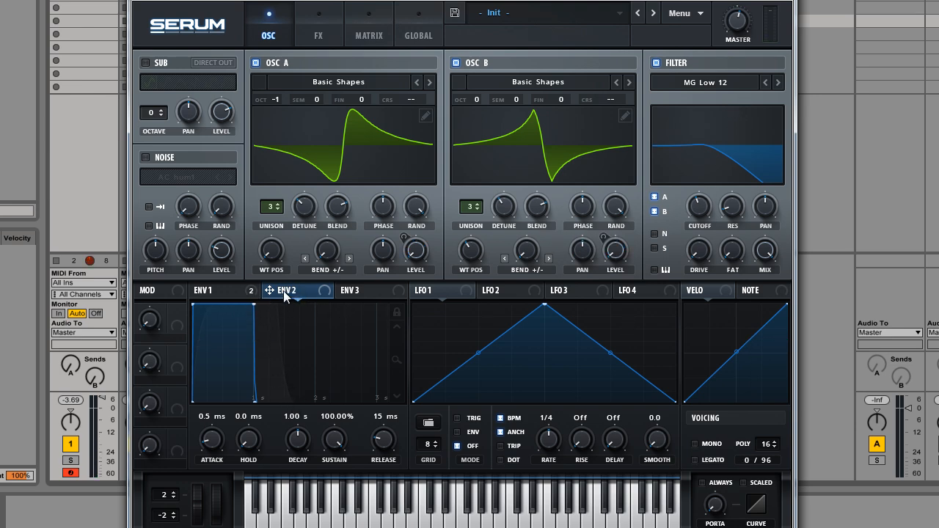
Lower the filter cutoff slightly and shape Envelope 2 with a 2.33 s decay, 54.21% sustain and 231 ms release
{"action": "left_click_drag", "start_coordinate": [697, 208], "coordinate": [699, 218]}
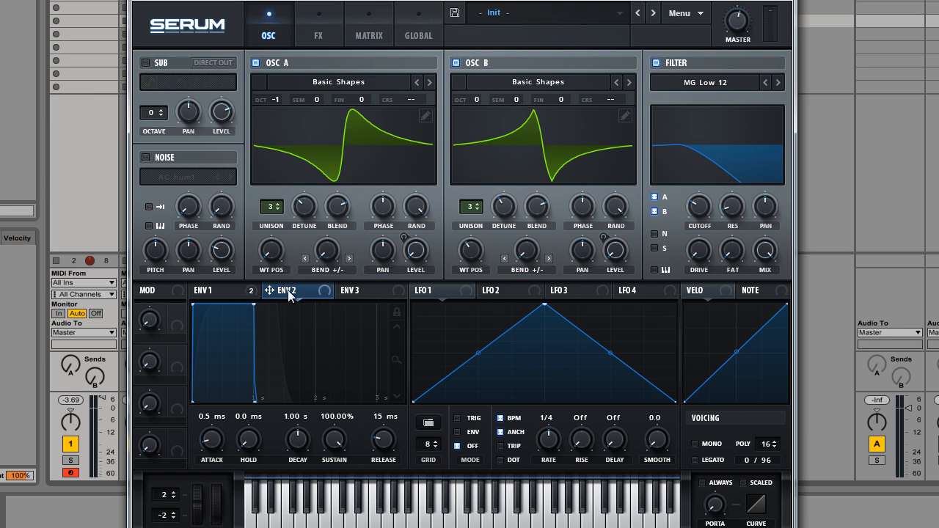
{"action": "left_click", "coordinate": [229, 294]}
{"action": "left_click", "coordinate": [275, 296]}
{"action": "left_click_drag", "start_coordinate": [255, 303], "coordinate": [269, 360]}
{"action": "left_click_drag", "start_coordinate": [303, 445], "coordinate": [335, 430]}
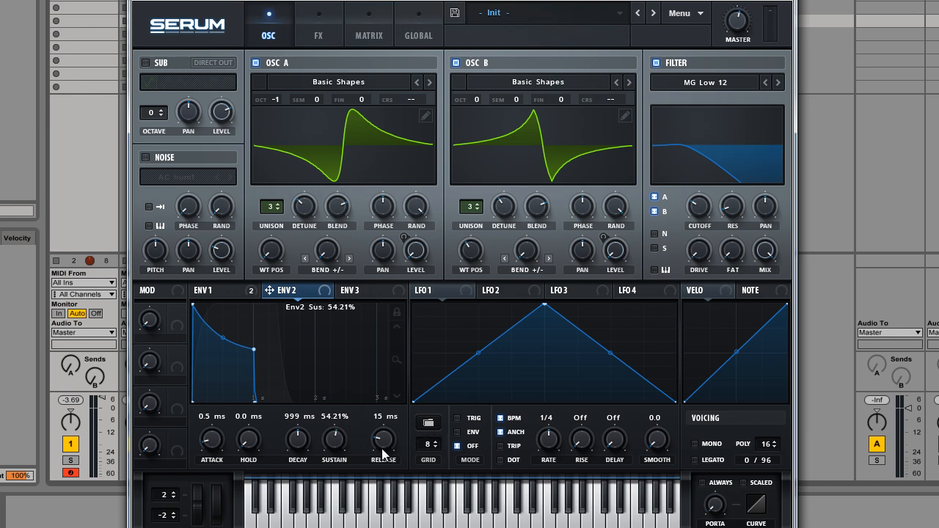
{"action": "left_click_drag", "start_coordinate": [381, 449], "coordinate": [384, 424]}
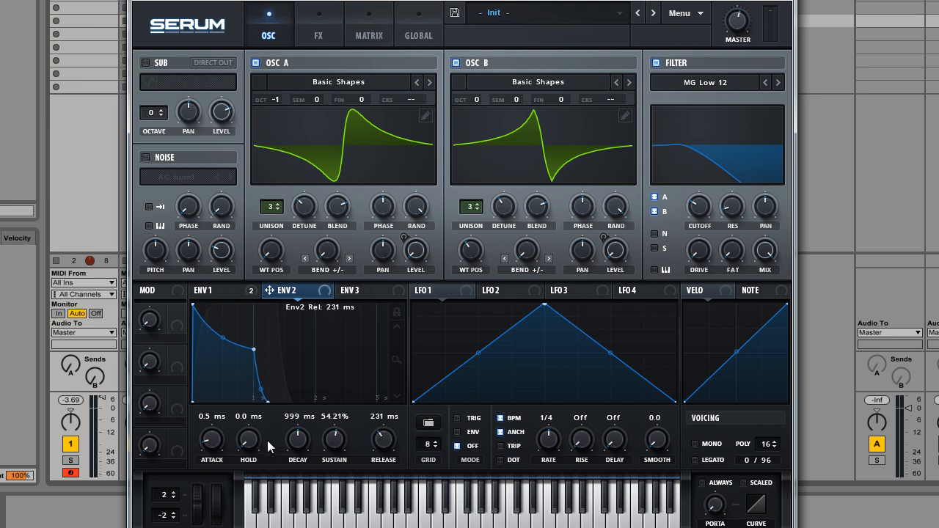
{"action": "left_click_drag", "start_coordinate": [298, 441], "coordinate": [298, 428]}
{"action": "left_click_drag", "start_coordinate": [269, 342], "coordinate": [258, 366]}
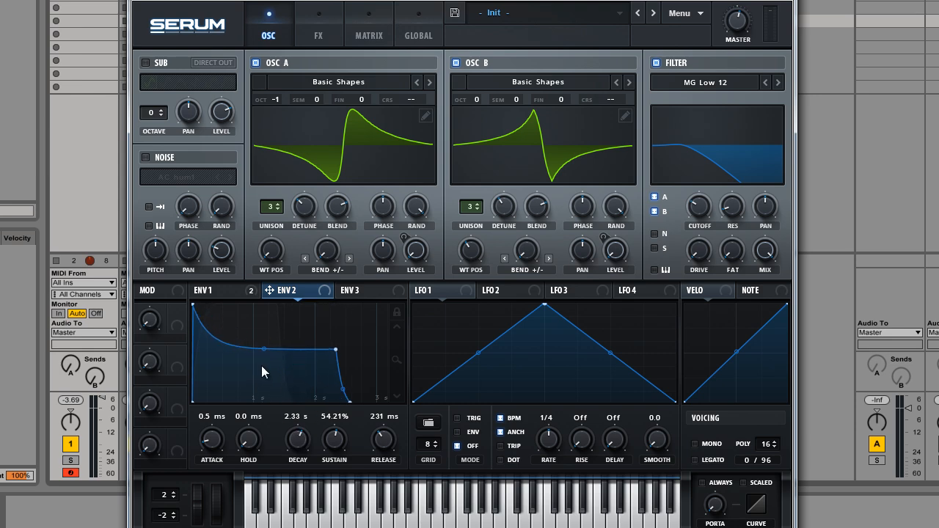
Assign Envelope 2 to the filter cutoff, reduce its modulation depth, and raise the master volume
{"action": "left_click_drag", "start_coordinate": [699, 204], "coordinate": [698, 169]}
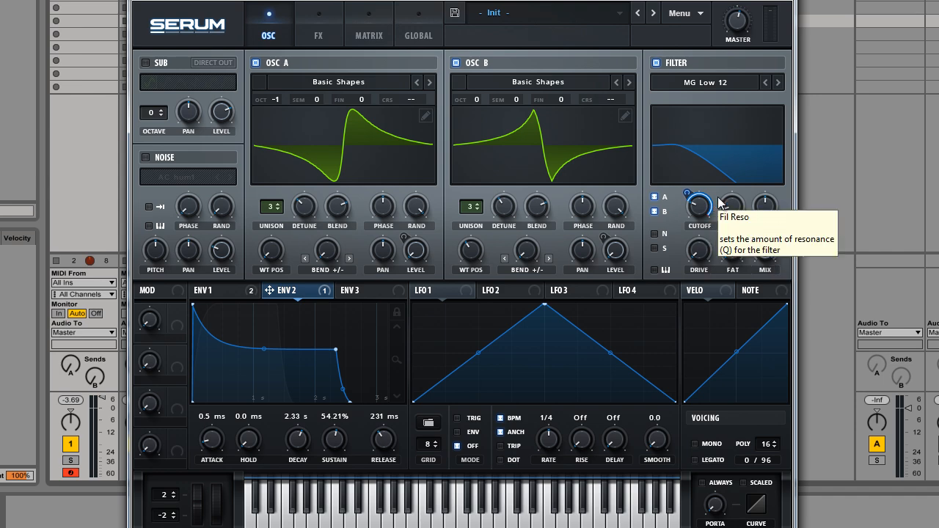
{"action": "left_click_drag", "start_coordinate": [690, 204], "coordinate": [685, 236]}
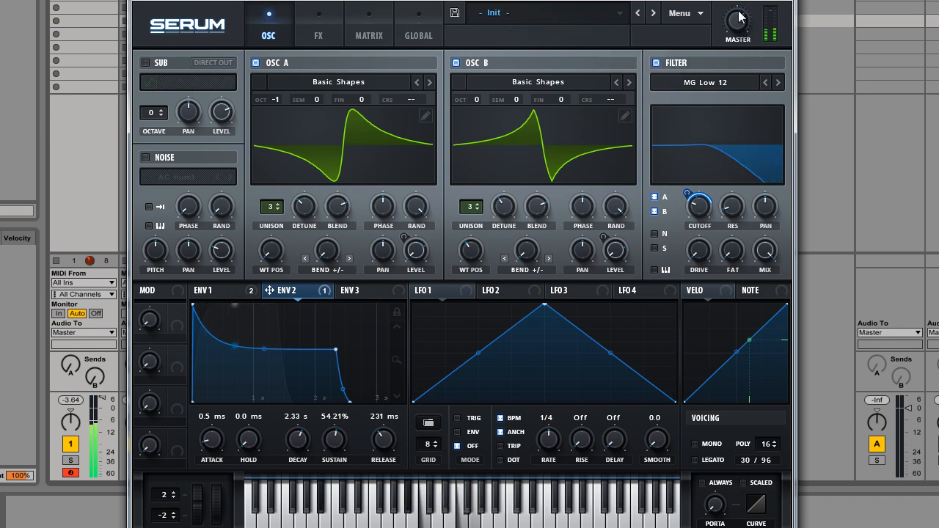
{"action": "left_click_drag", "start_coordinate": [739, 24], "coordinate": [739, 16]}
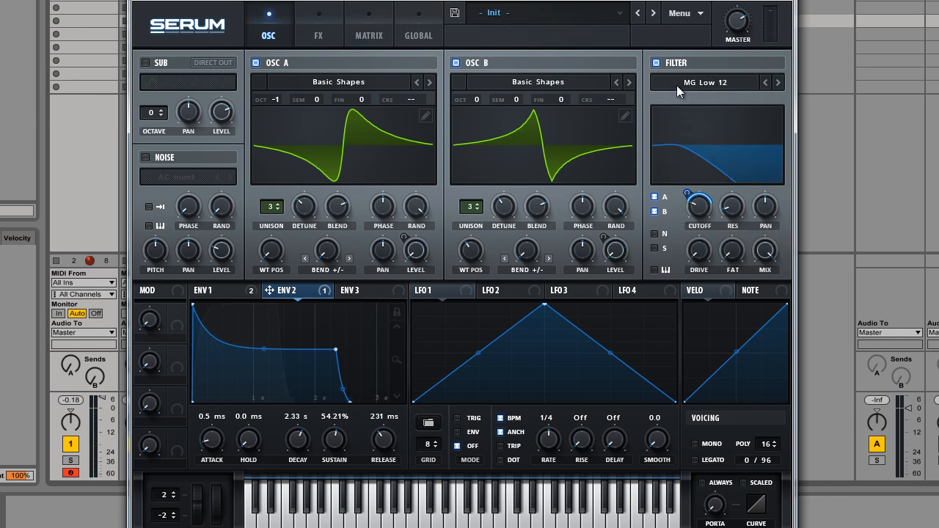
{"action": "left_click", "coordinate": [714, 85]}
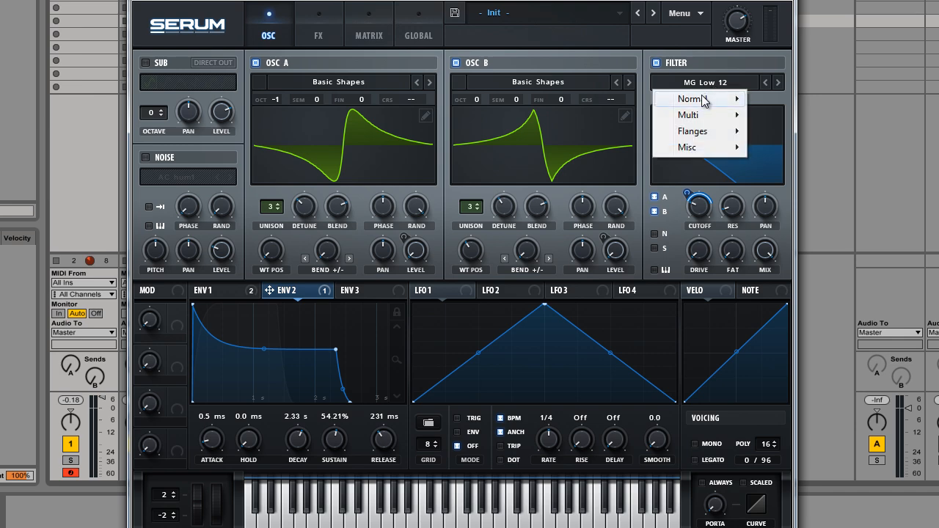
{"action": "mouse_move", "coordinate": [704, 97]}
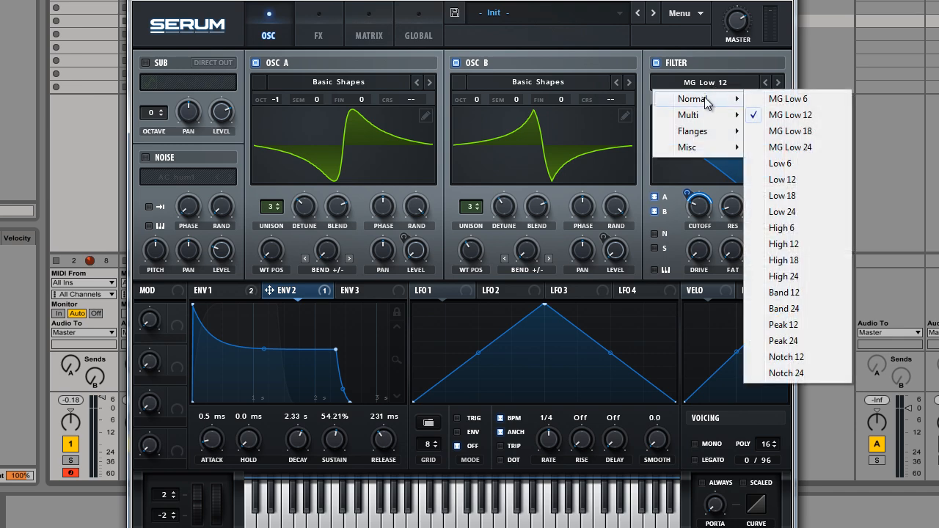
{"action": "left_click", "coordinate": [804, 117]}
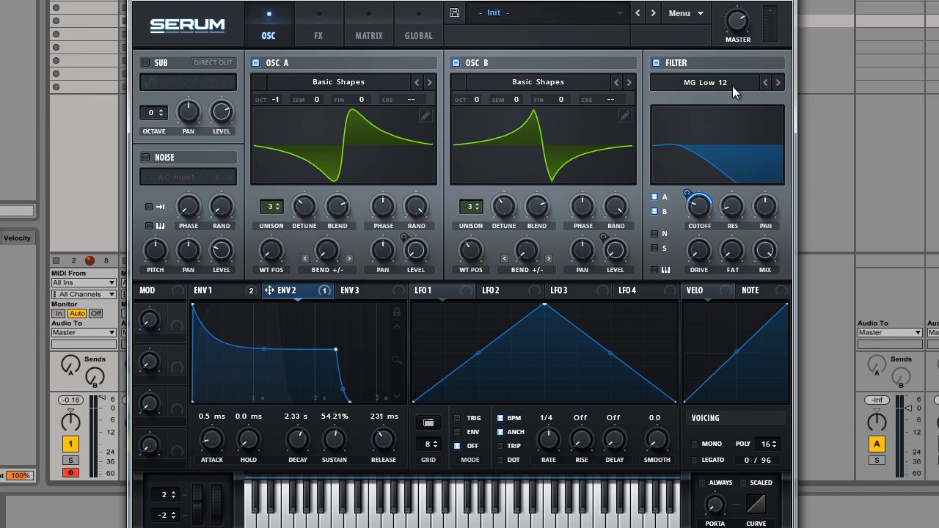
{"action": "left_click", "coordinate": [732, 86]}
{"action": "mouse_move", "coordinate": [702, 101]}
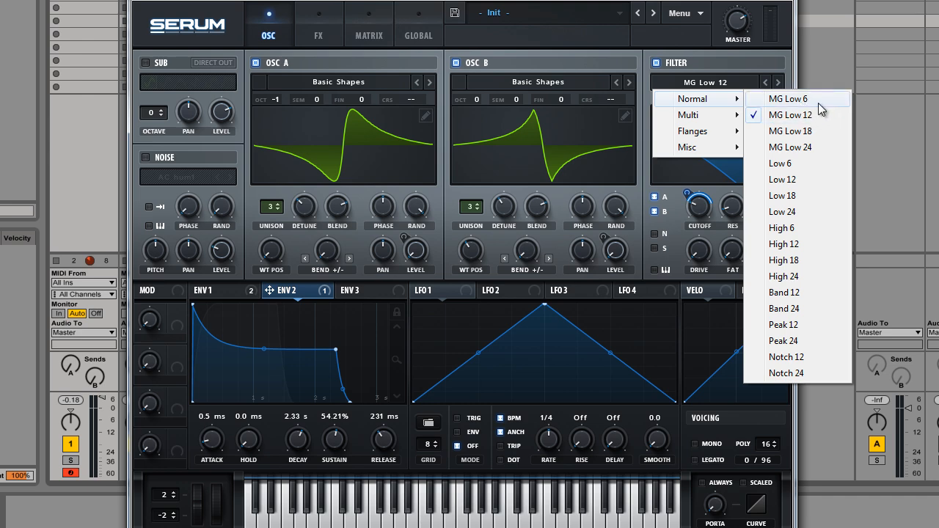
{"action": "left_click", "coordinate": [708, 63]}
{"action": "left_click", "coordinate": [673, 63]}
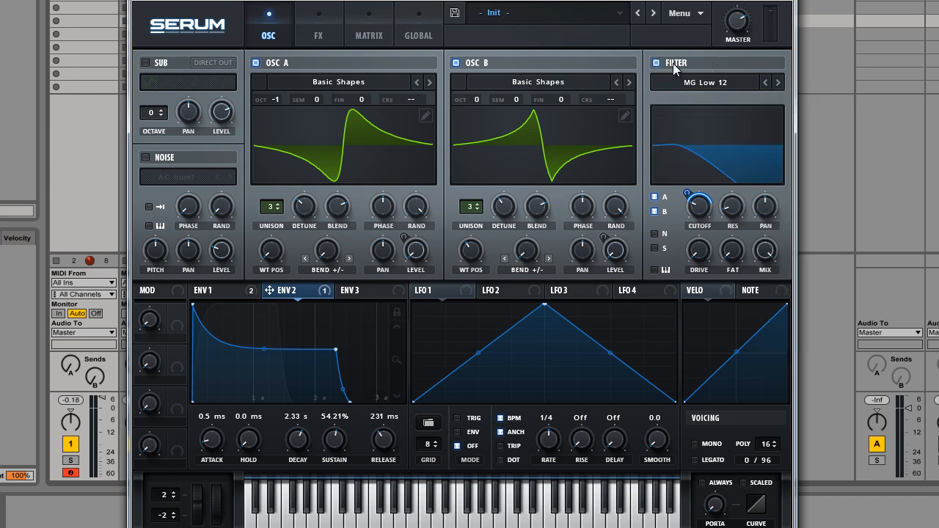
Audition the MG Low 6, MG Low 24 and MG Low 18 filter types, and return to MG Low 12
{"action": "left_click", "coordinate": [727, 84]}
{"action": "left_click", "coordinate": [800, 99]}
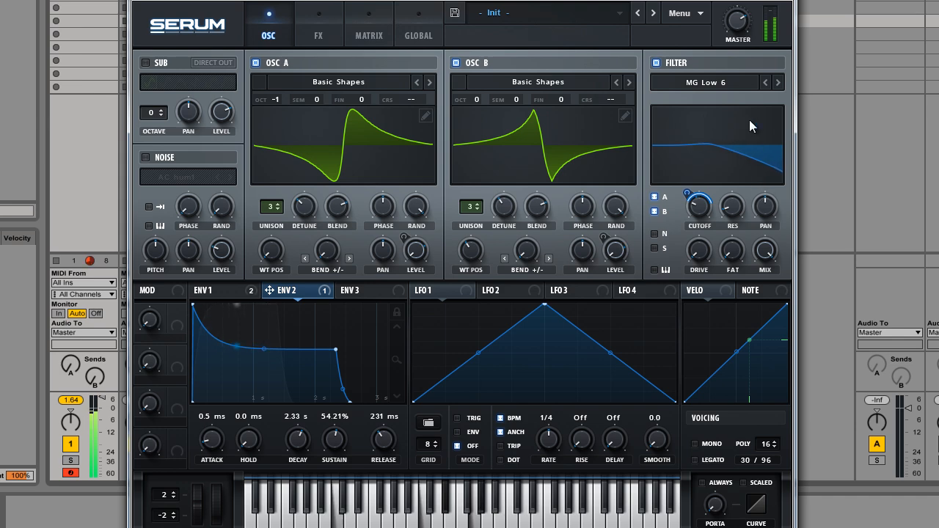
{"action": "left_click", "coordinate": [725, 82]}
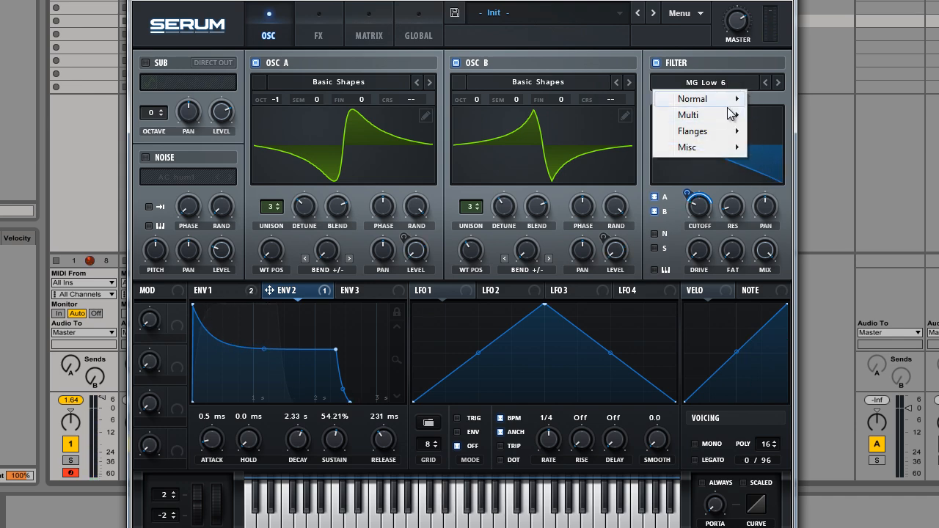
{"action": "mouse_move", "coordinate": [730, 99]}
{"action": "left_click", "coordinate": [797, 144]}
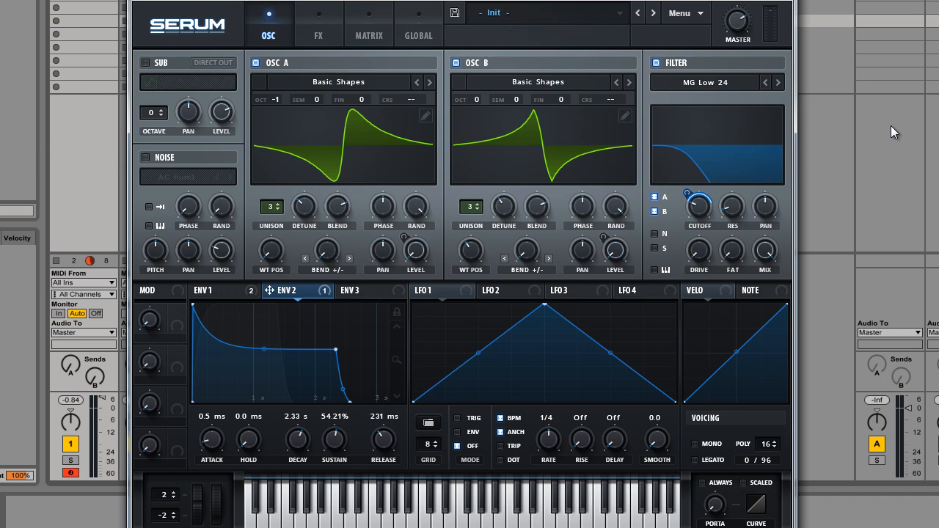
{"action": "left_click", "coordinate": [765, 82]}
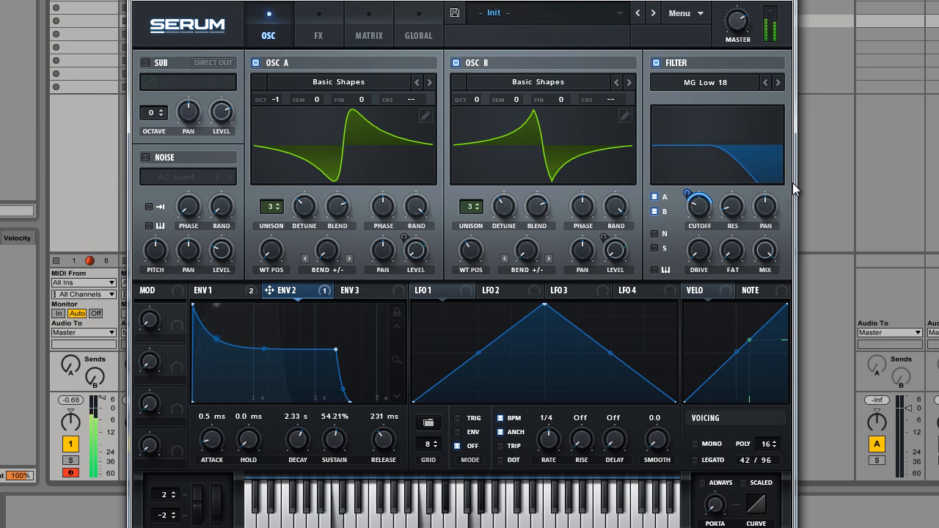
{"action": "left_click", "coordinate": [765, 82]}
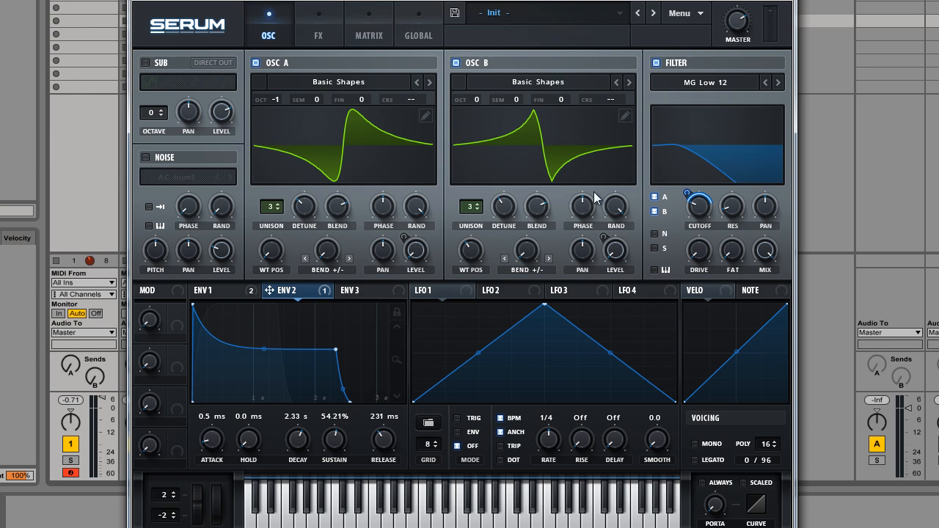
Enable the Reverb effect, set its mix to 25%, and increase its size and damping
{"action": "left_click", "coordinate": [323, 28]}
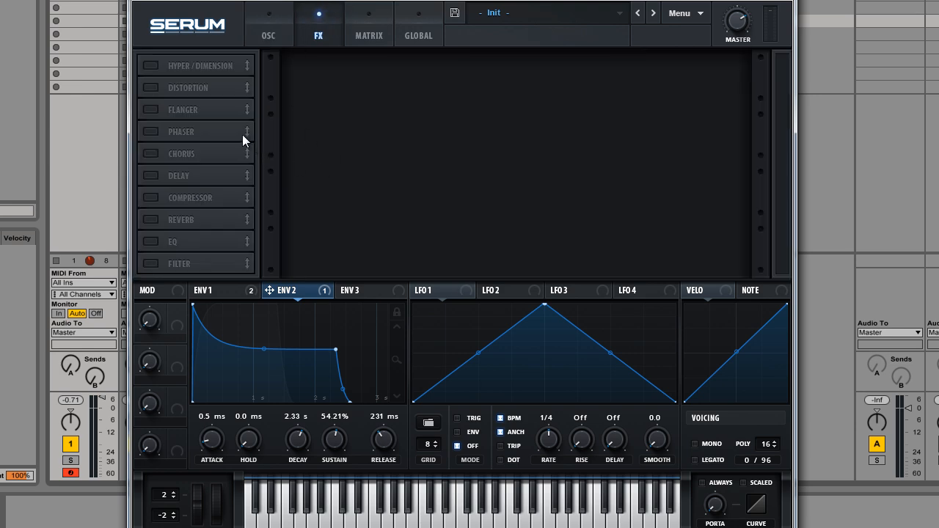
{"action": "left_click", "coordinate": [151, 219]}
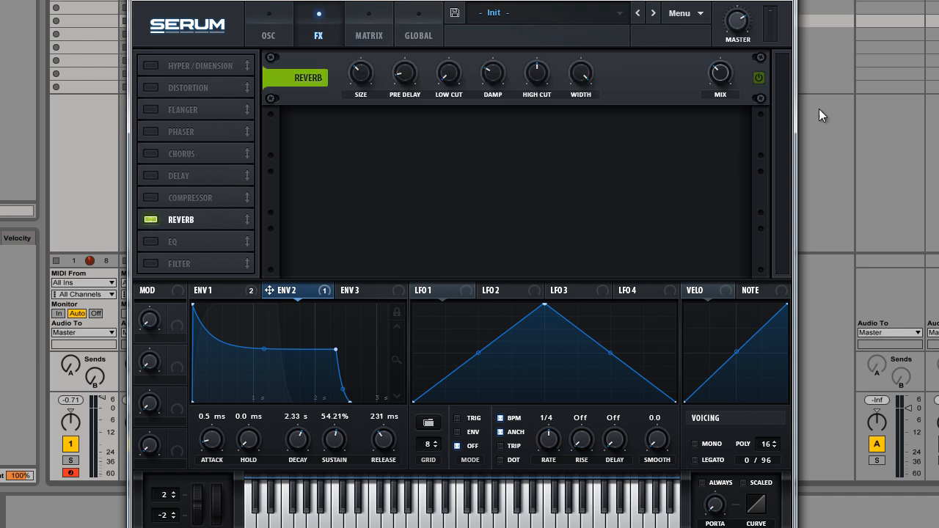
{"action": "left_click", "coordinate": [762, 79]}
{"action": "left_click_drag", "start_coordinate": [724, 72], "coordinate": [721, 87]}
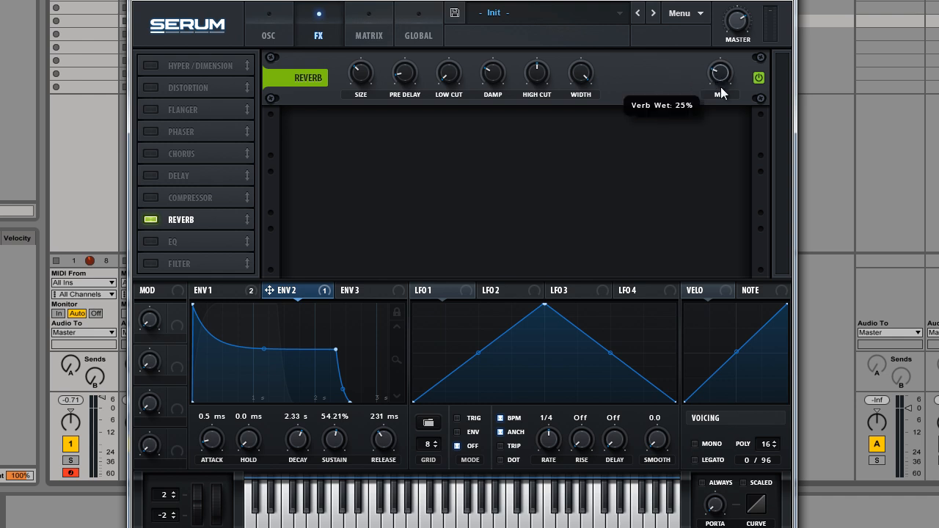
{"action": "left_click_drag", "start_coordinate": [494, 73], "coordinate": [474, 27]}
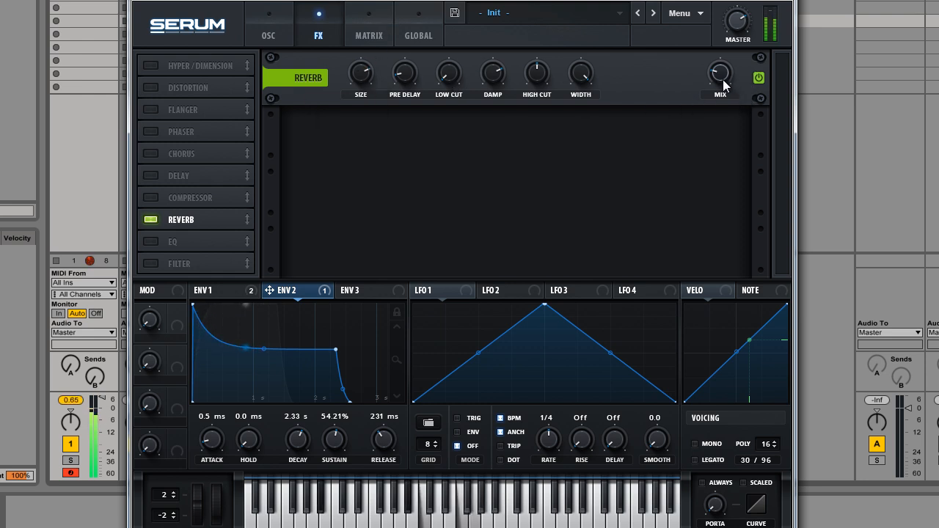
Try the reverb mix at up to 53% and bring it down to a low amount
{"action": "mouse_move", "coordinate": [727, 59]}
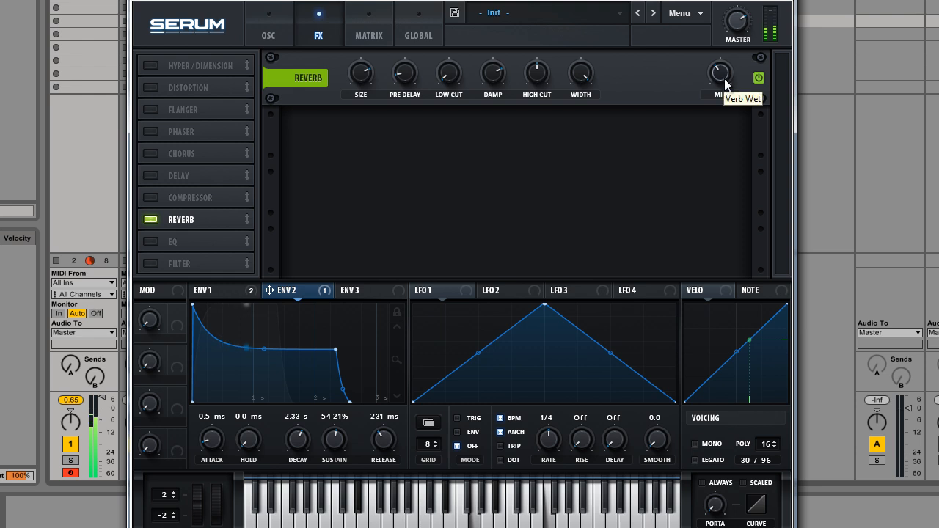
{"action": "left_click_drag", "start_coordinate": [722, 78], "coordinate": [718, 94]}
{"action": "mouse_move", "coordinate": [721, 70]}
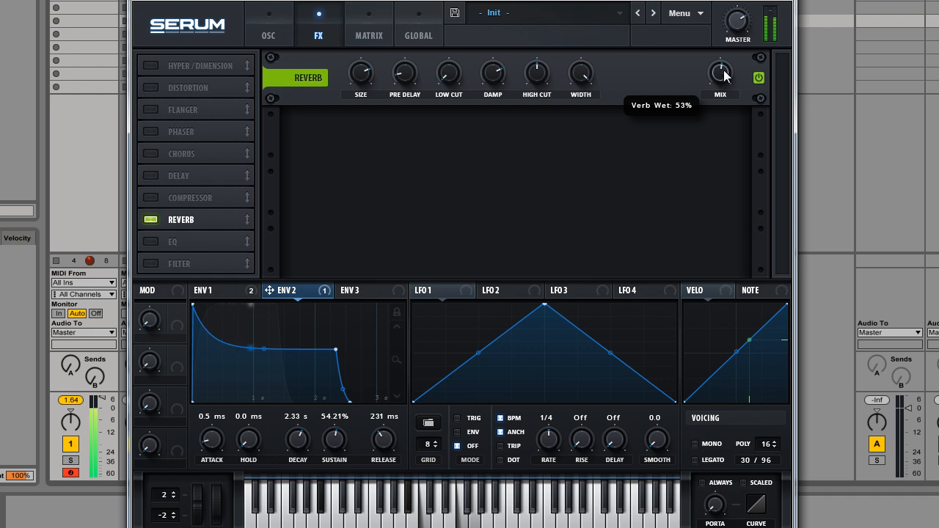
{"action": "left_click_drag", "start_coordinate": [720, 75], "coordinate": [711, 132]}
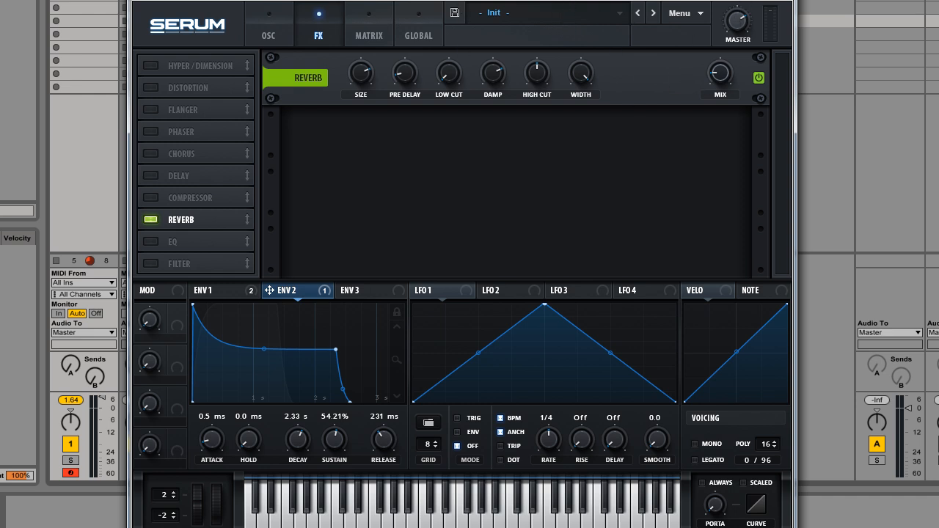
{"action": "mouse_move", "coordinate": [717, 74]}
Add an EQ with its low band as a high-pass filter, lower that band's Q, adjust its frequency, and raise the master volume
{"action": "left_click", "coordinate": [151, 244]}
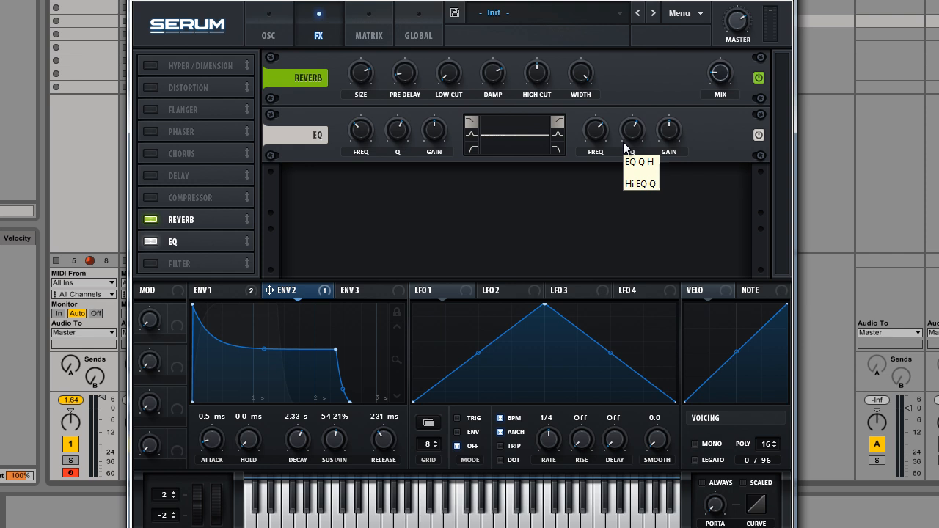
{"action": "left_click", "coordinate": [472, 150]}
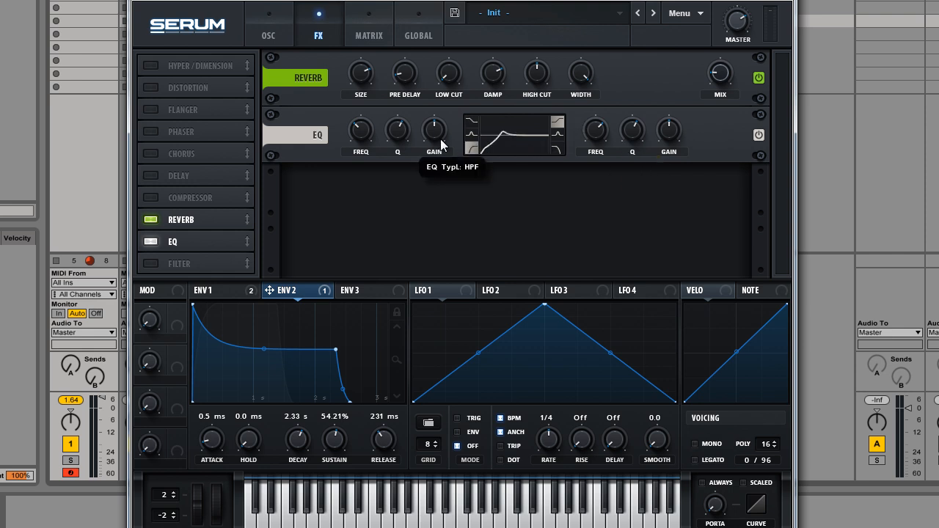
{"action": "left_click_drag", "start_coordinate": [434, 128], "coordinate": [366, 131]}
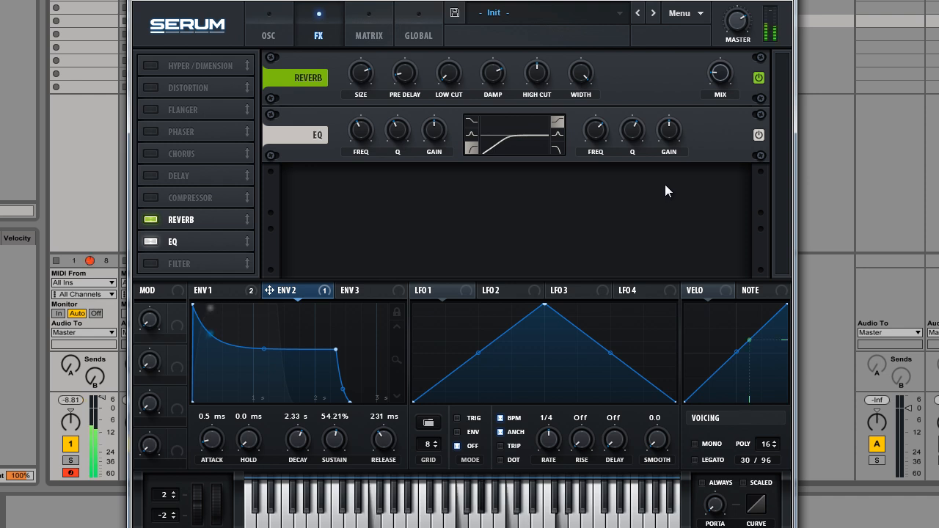
{"action": "mouse_move", "coordinate": [739, 18]}
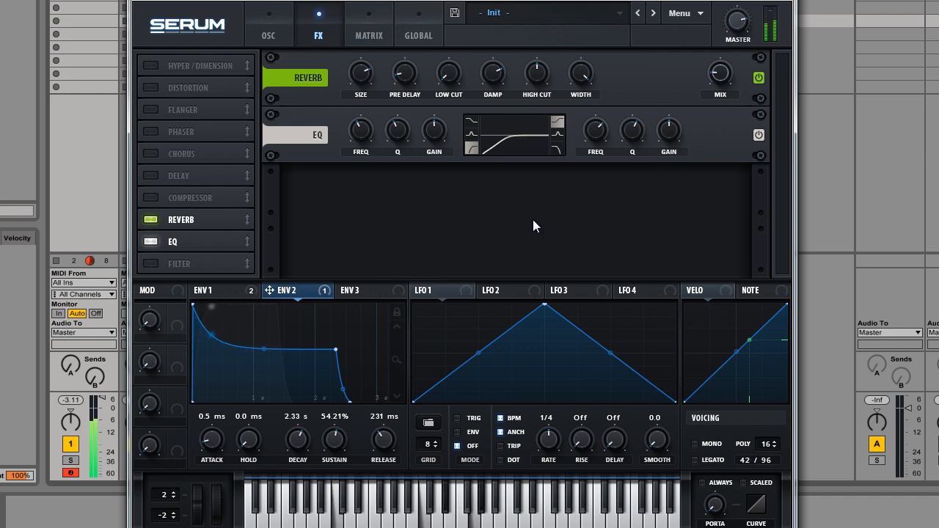
{"action": "left_click_drag", "start_coordinate": [737, 26], "coordinate": [737, 20]}
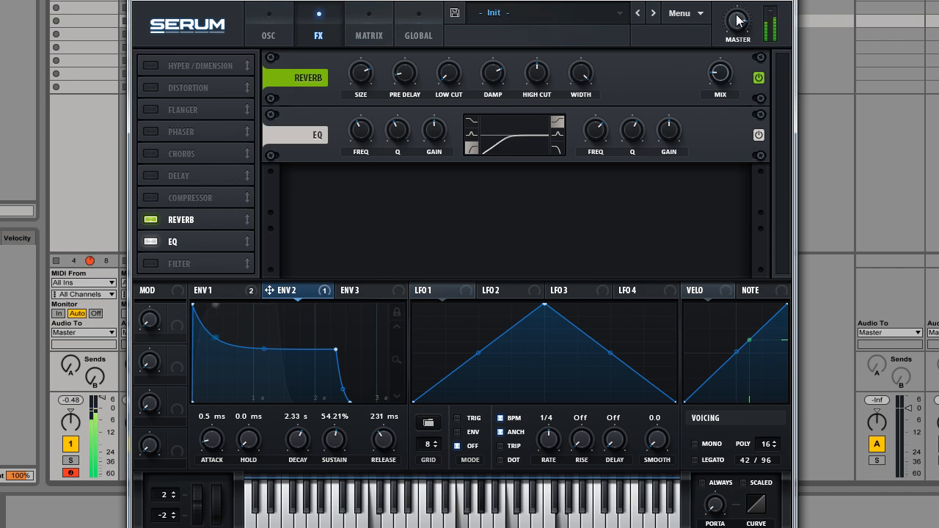
Return to the oscillator page and review the warp mode options of oscillator A
{"action": "left_click", "coordinate": [271, 24]}
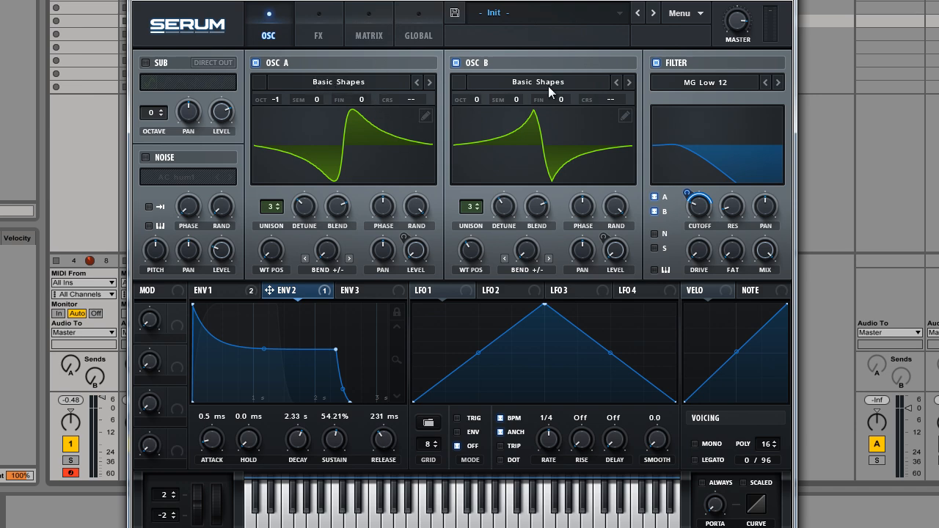
{"action": "left_click", "coordinate": [321, 268]}
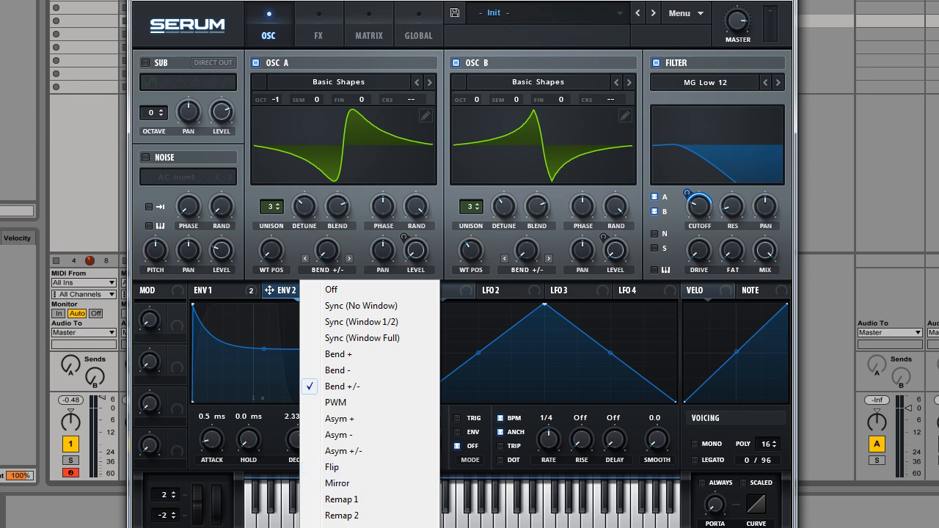
{"action": "left_click", "coordinate": [360, 240]}
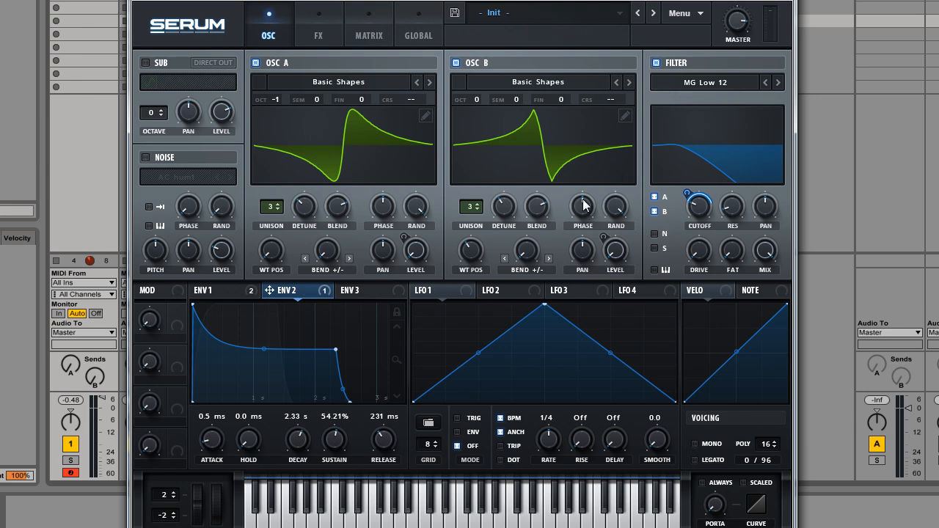
Assign LFO 1 to the fine tuning of oscillators A and B at a small depth, with the LFO rate at 1/8
{"action": "left_click", "coordinate": [451, 289]}
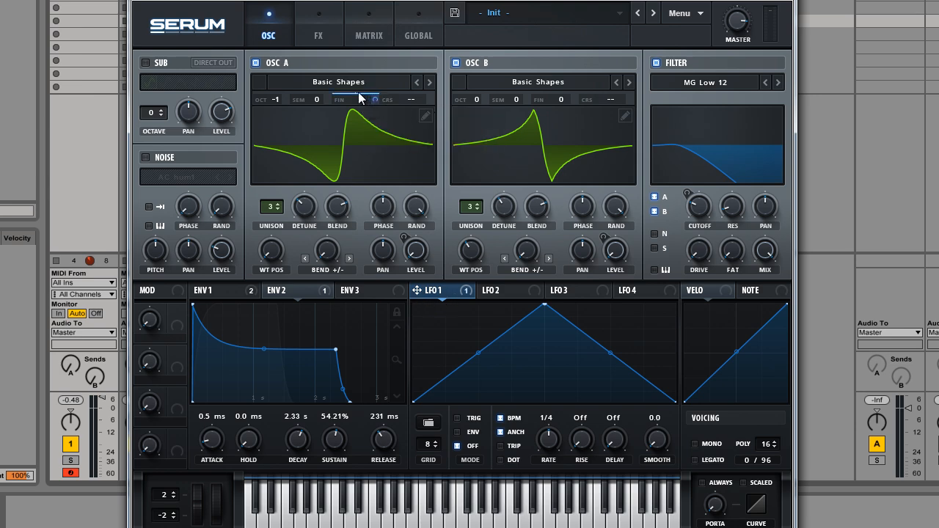
{"action": "left_click_drag", "start_coordinate": [358, 91], "coordinate": [380, 185]}
{"action": "left_click_drag", "start_coordinate": [559, 94], "coordinate": [576, 178]}
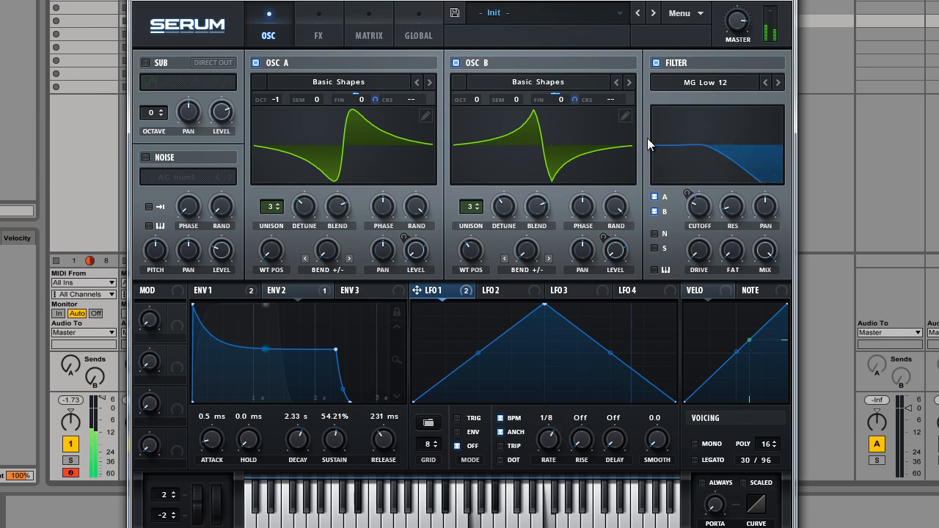
Set the master volume to 80% and the polyphony to 12 voices
{"action": "mouse_move", "coordinate": [739, 26]}
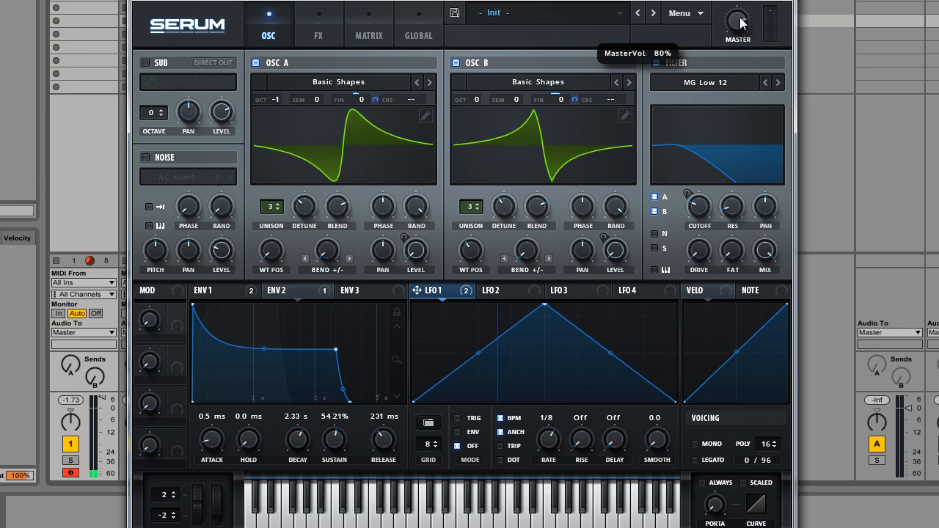
{"action": "mouse_move", "coordinate": [769, 446]}
{"action": "left_mouse_down"}
{"action": "mouse_move", "coordinate": [771, 461]}
{"action": "mouse_move", "coordinate": [770, 433]}
{"action": "left_mouse_up"}
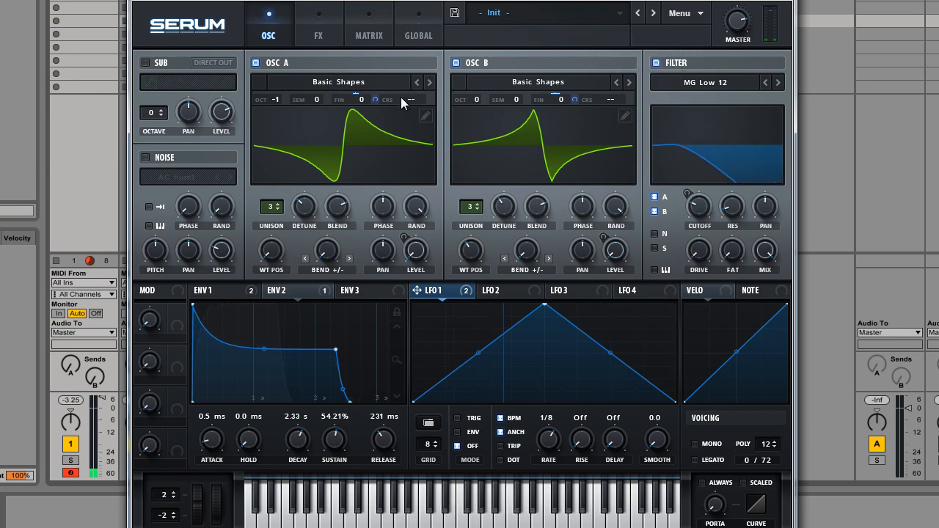
Remove all modulators from the fine tuning of oscillators B and A
{"action": "right_click", "coordinate": [578, 101]}
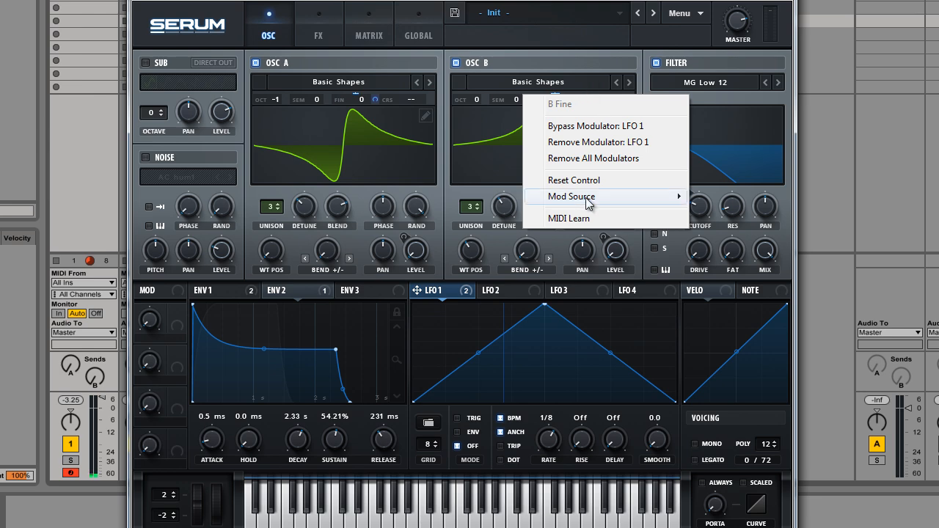
{"action": "left_click", "coordinate": [577, 158]}
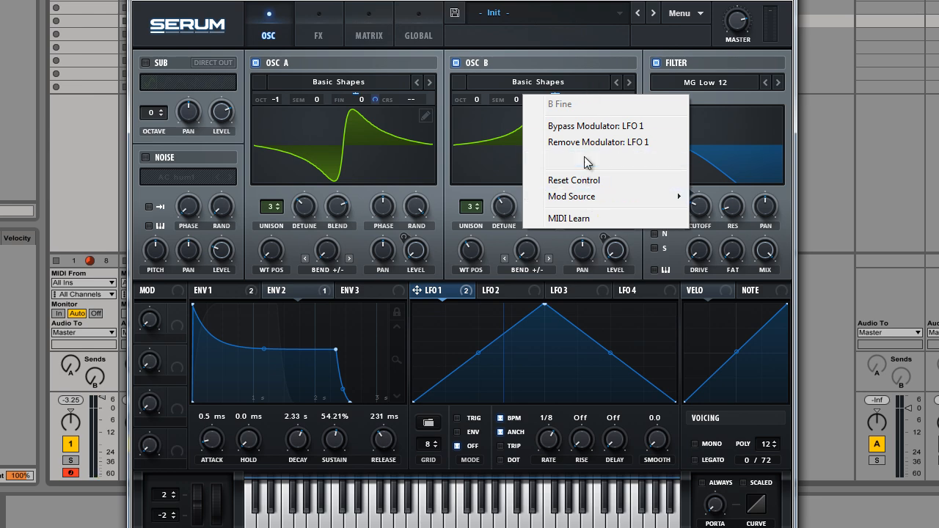
{"action": "right_click", "coordinate": [374, 99]}
{"action": "left_click", "coordinate": [425, 159]}
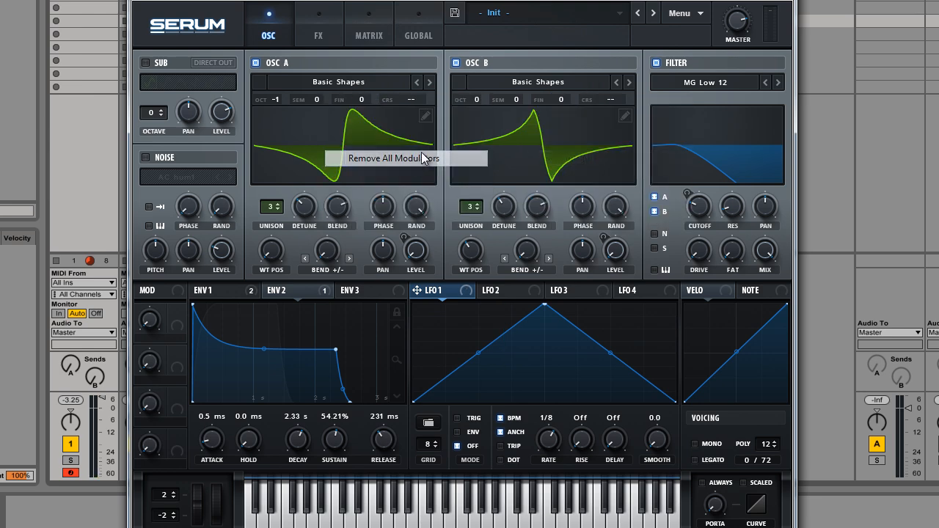